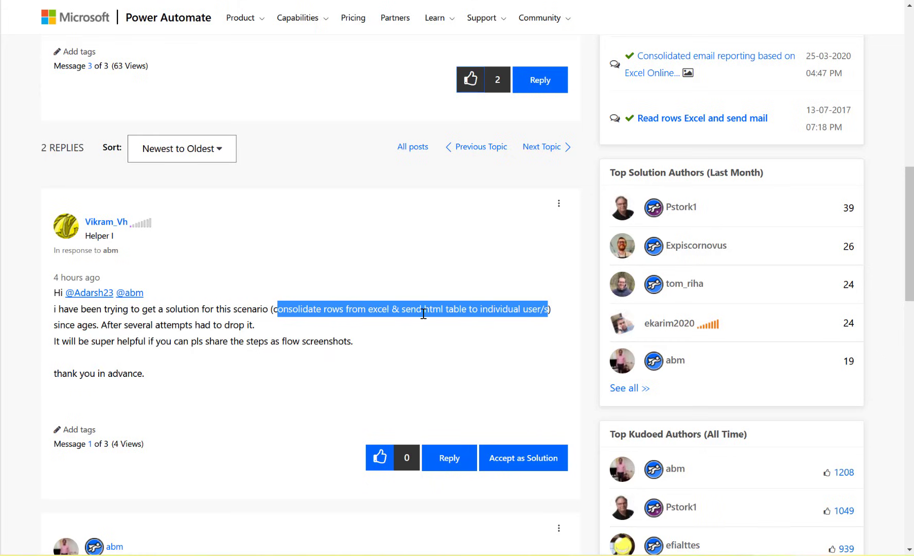
Step: Add an Excel Online (Business) "List rows present in a table" action after the manual trigger
click(751, 555)
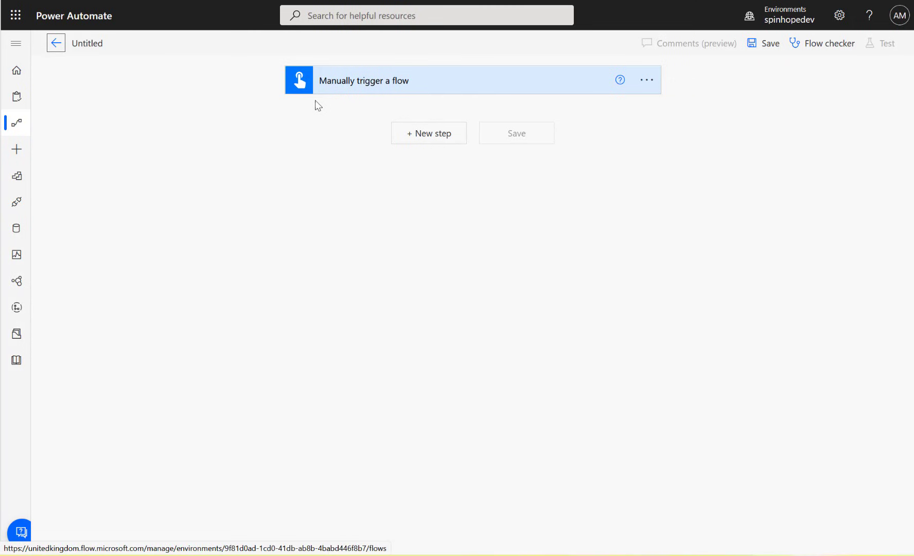
click(430, 136)
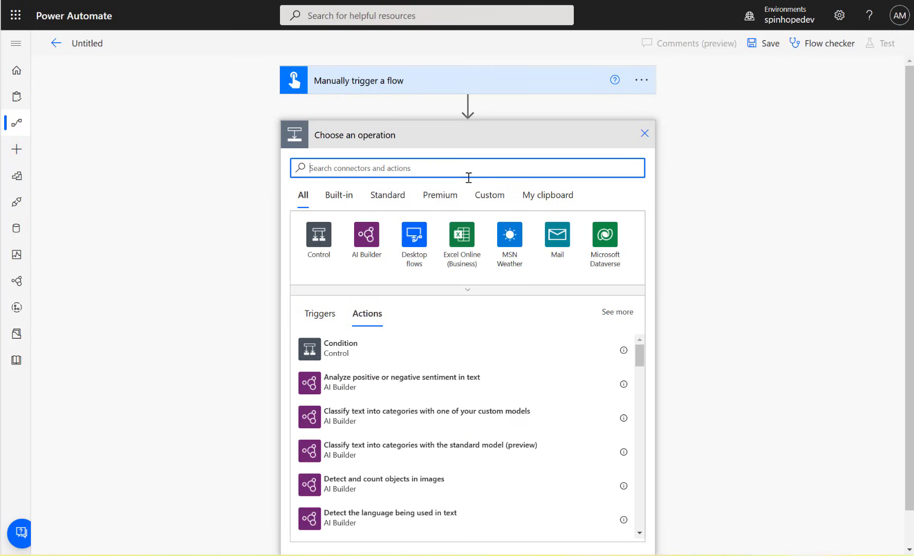
click(470, 235)
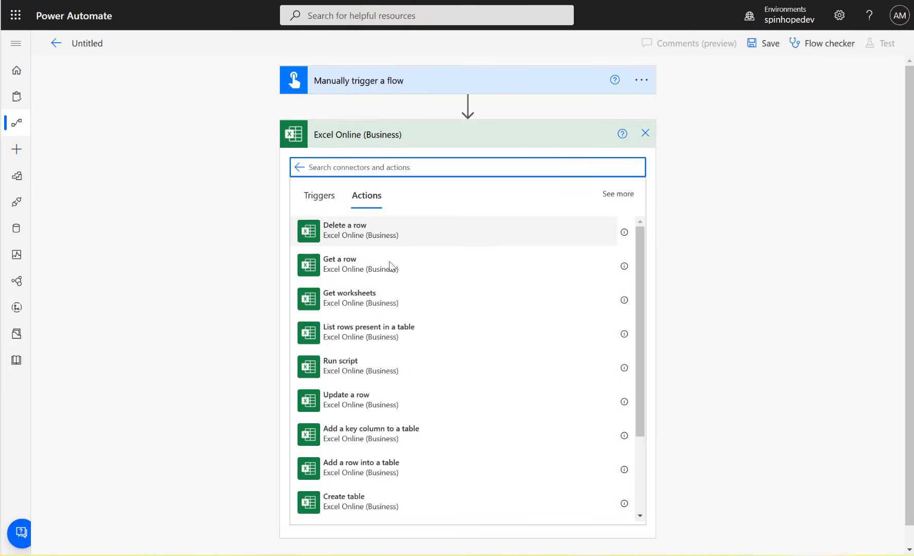
click(371, 334)
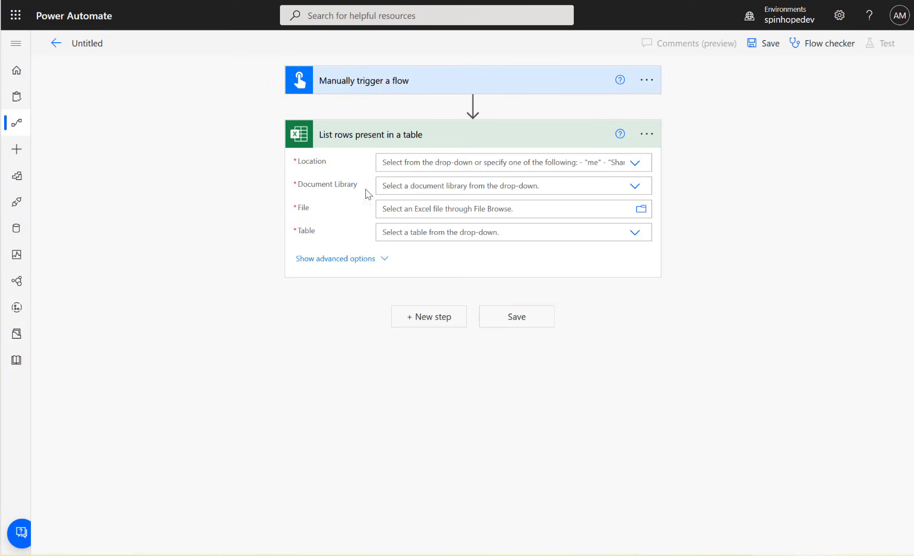
click(647, 135)
click(725, 450)
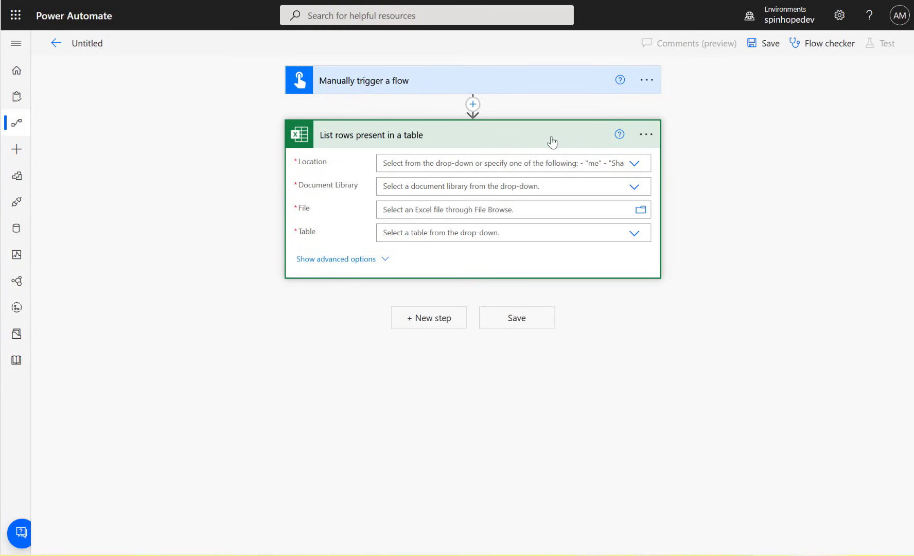
Step: Point the list rows action to OneDrive for Business, library OneDrive, file /Sports.xlsx and table Table1
click(635, 165)
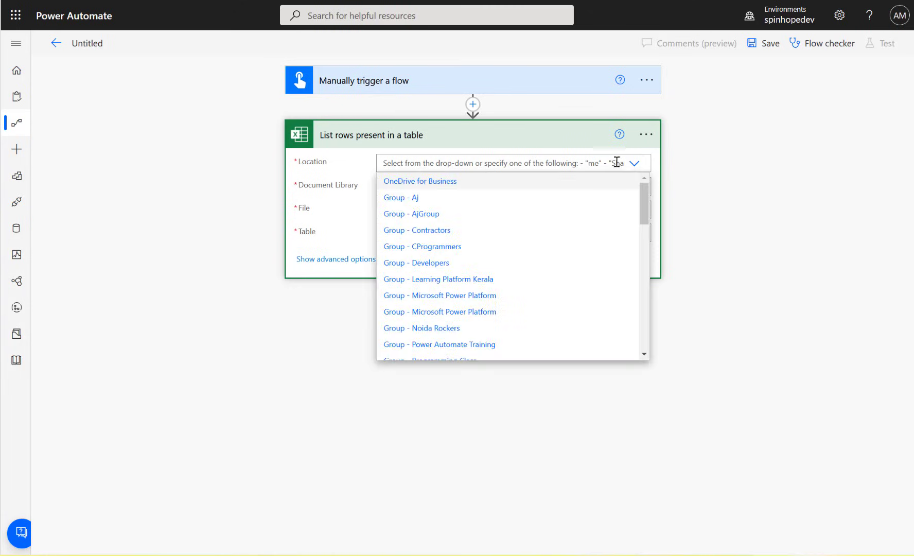
click(432, 181)
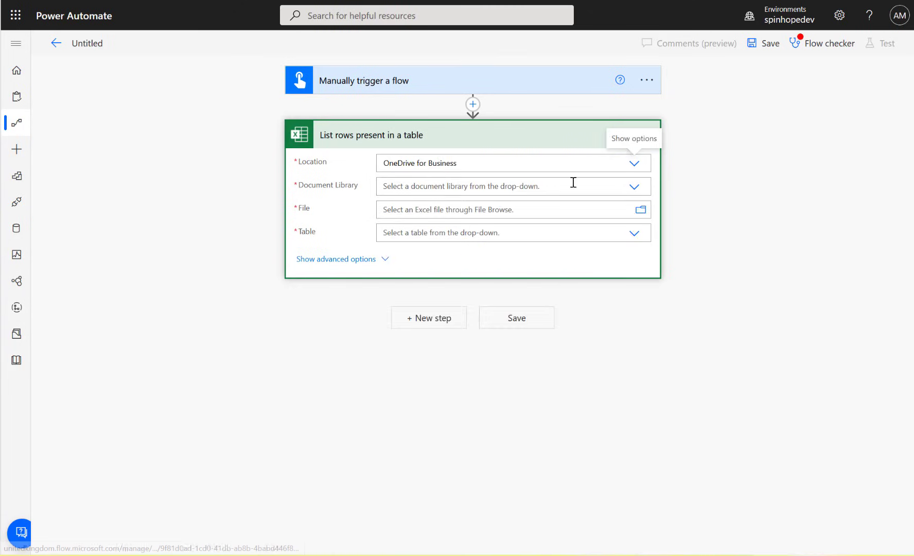
click(634, 189)
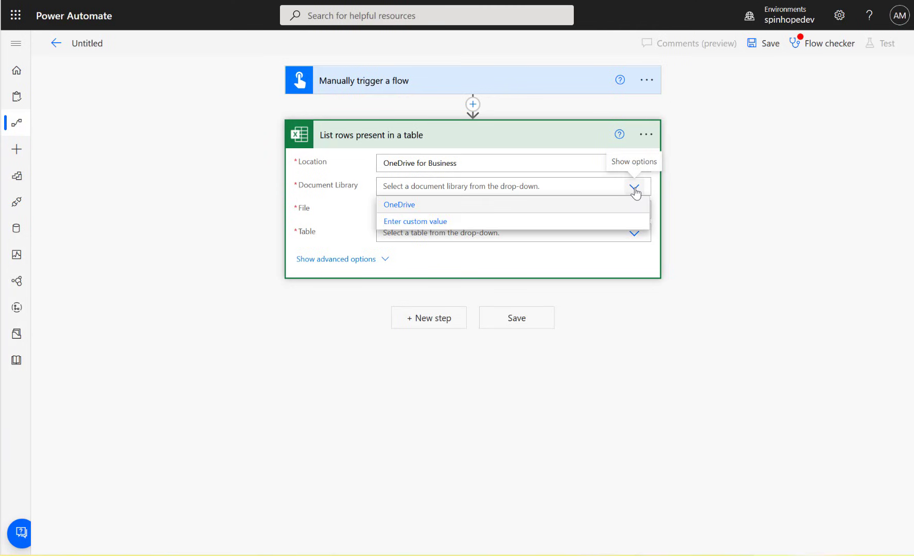
click(436, 205)
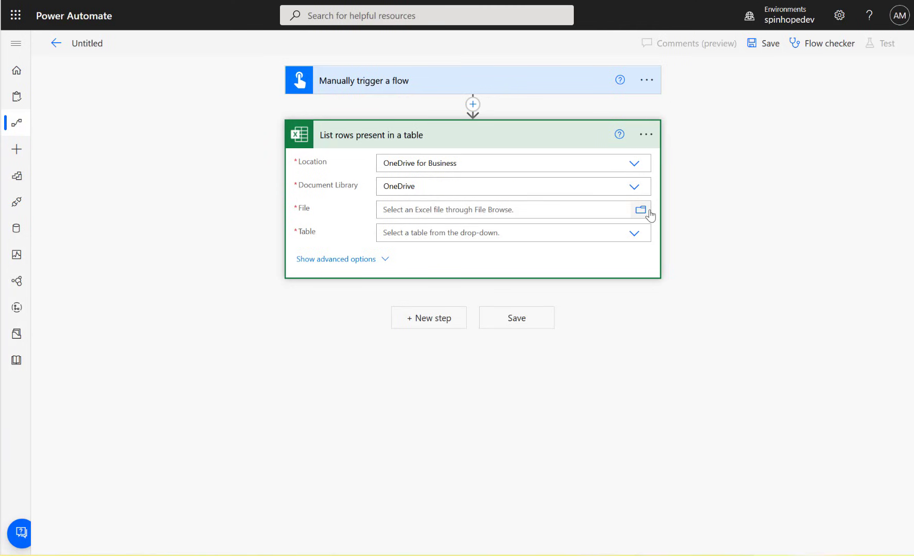
click(640, 209)
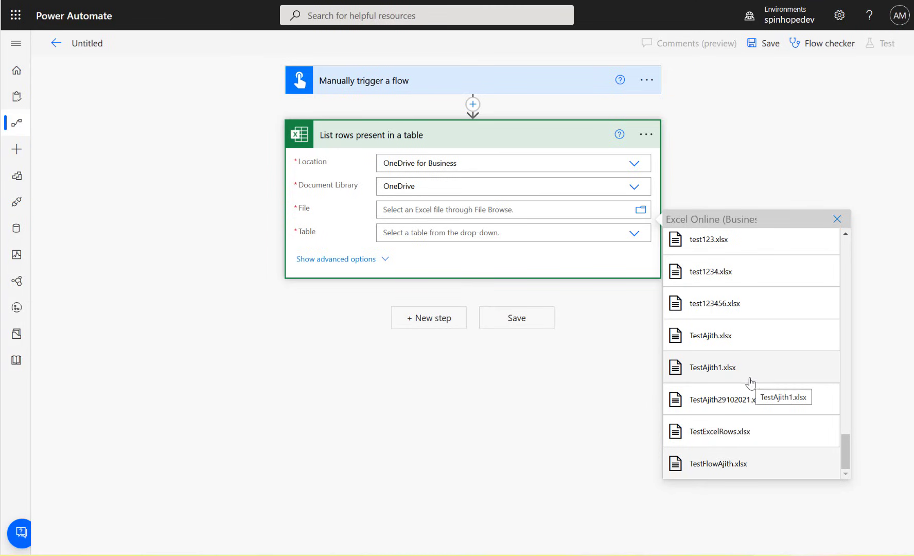
drag(844, 443, 851, 404)
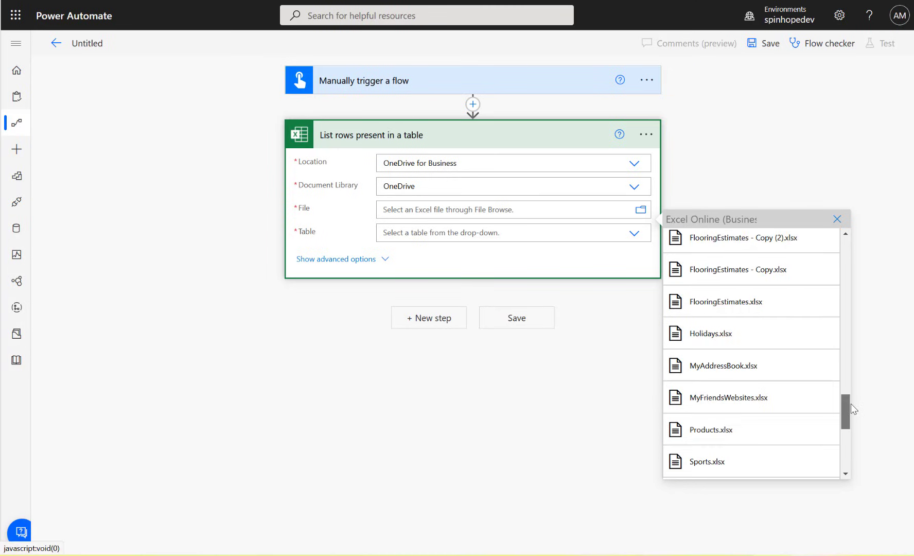
click(755, 460)
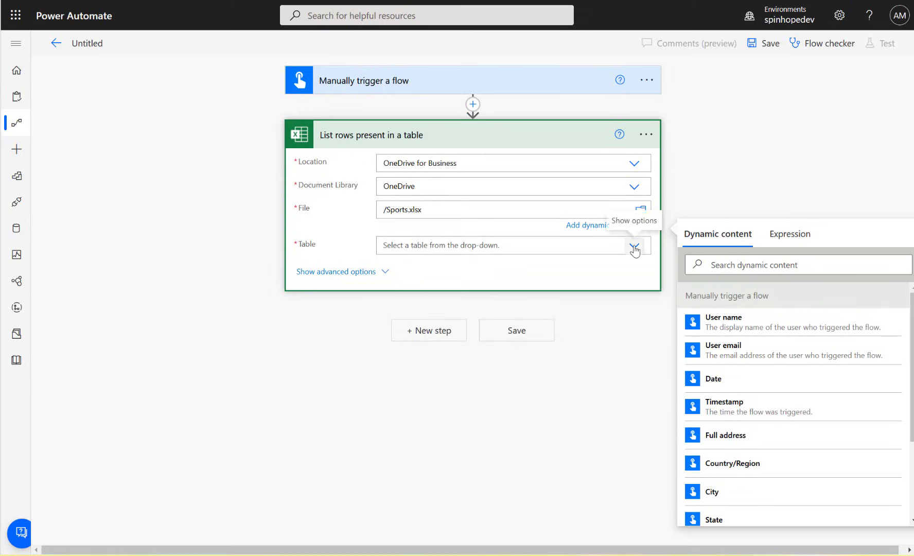
click(634, 248)
click(403, 253)
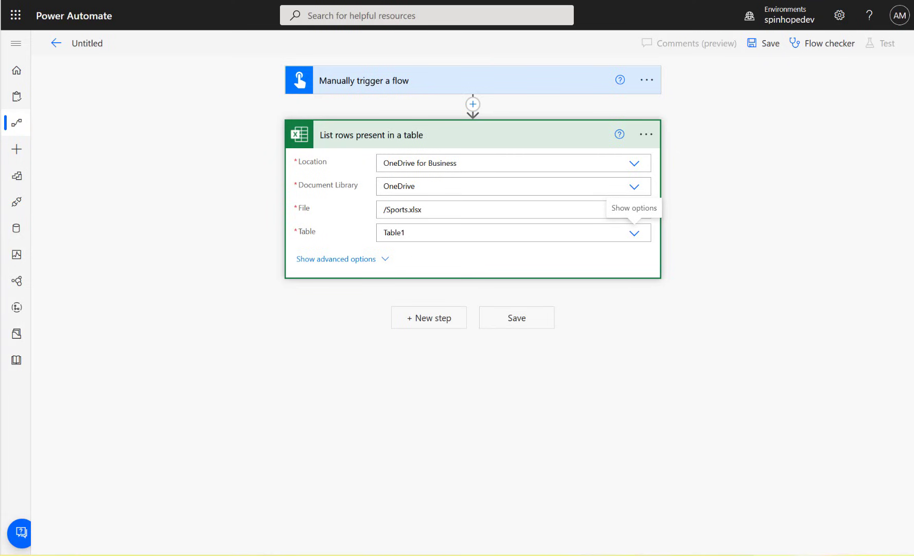
Step: Rename the "List rows present in a table" action as "Retrieve All Sports"
click(646, 135)
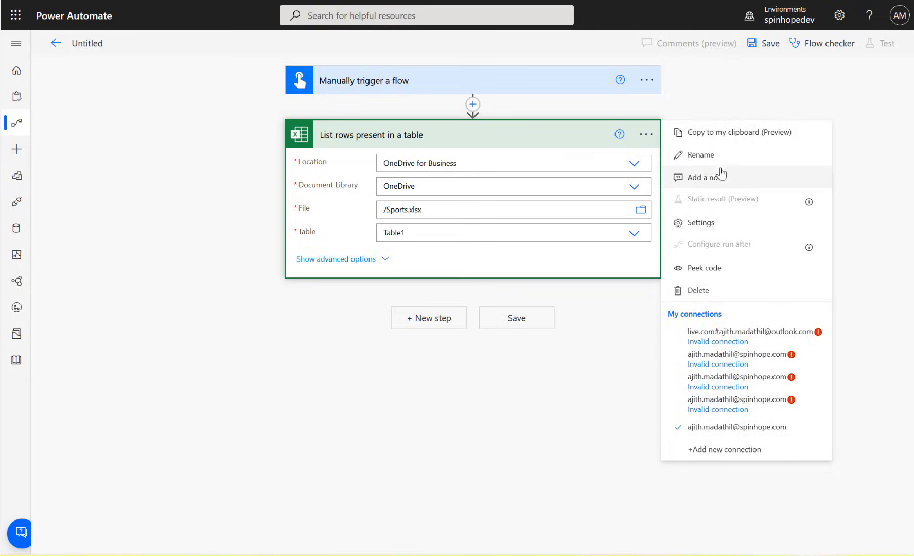
click(712, 155)
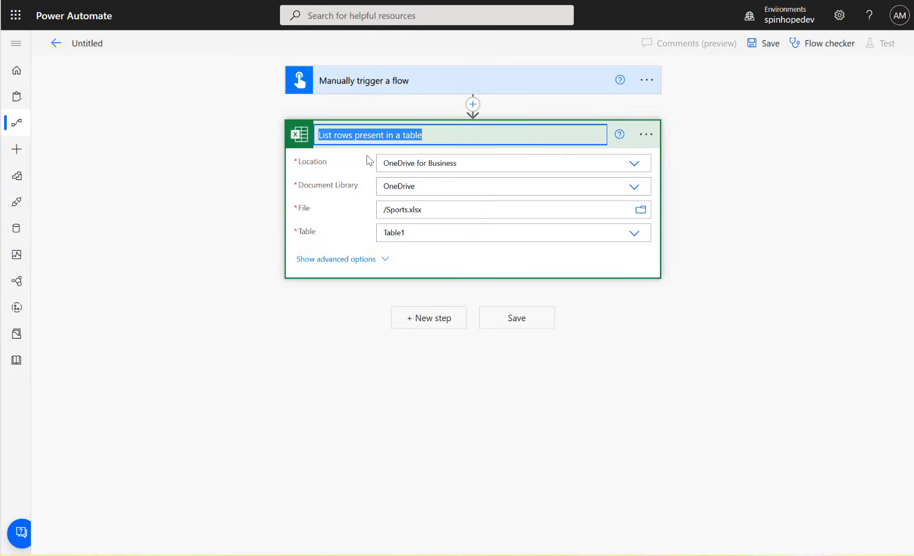
click(443, 138)
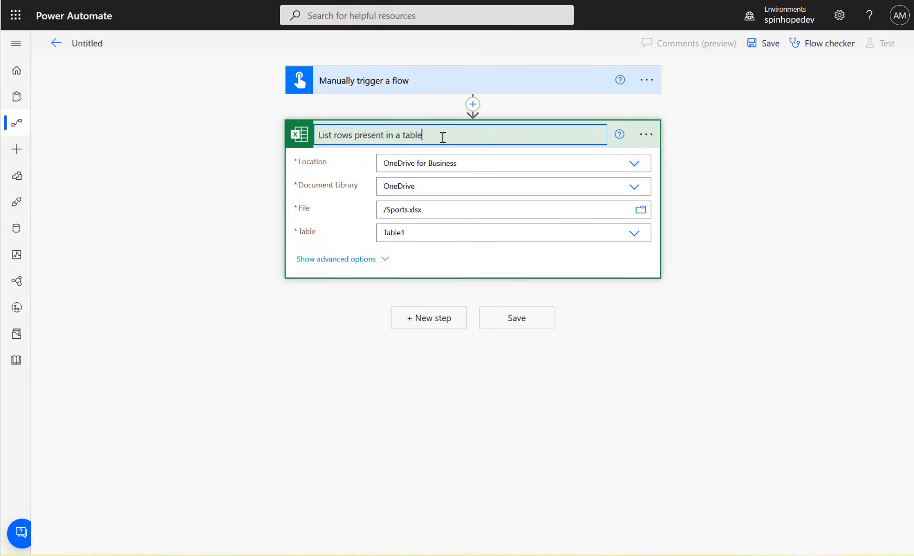
key(BackSpace)
key(BackSpace)
key(BackSpace)
key(BackSpace)
key(BackSpace)
key(BackSpace)
key(BackSpace)
key(BackSpace)
key(BackSpace)
key(BackSpace)
key(BackSpace)
key(BackSpace)
key(BackSpace)
key(BackSpace)
key(BackSpace)
key(BackSpace)
key(BackSpace)
key(BackSpace)
key(BackSpace)
text(R)
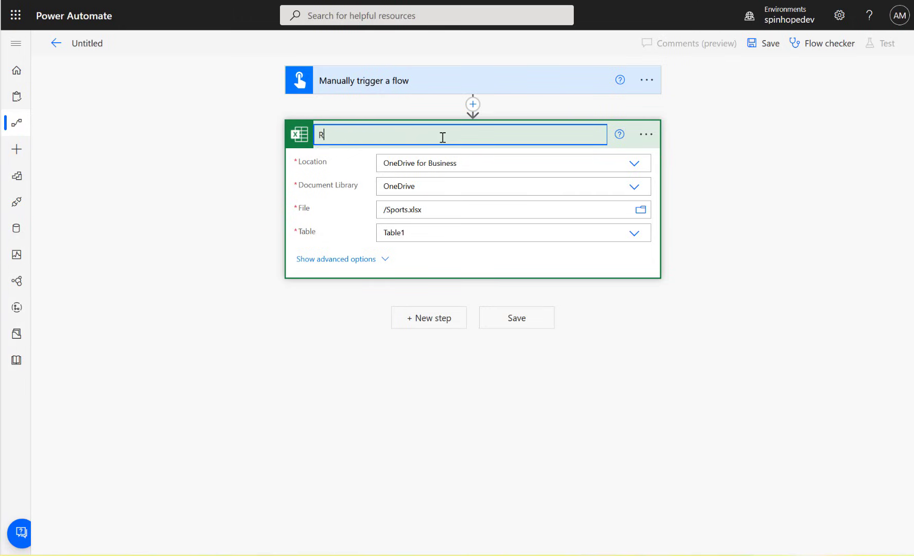
text(etroeve)
text(ieve)
text( All Spo)
text(rts)
click(259, 305)
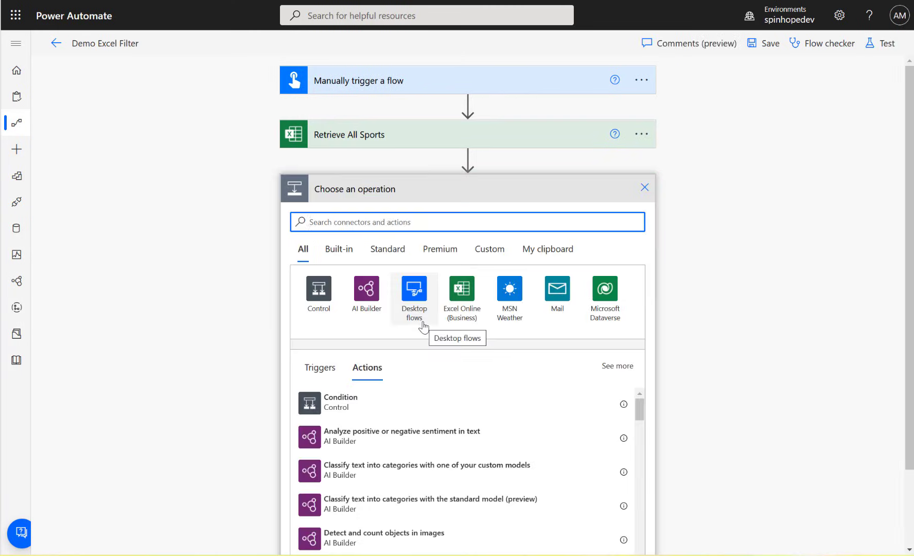
Step: Add a Select data operation after Retrieve All Sports, with that action's value list as its From input
text(se)
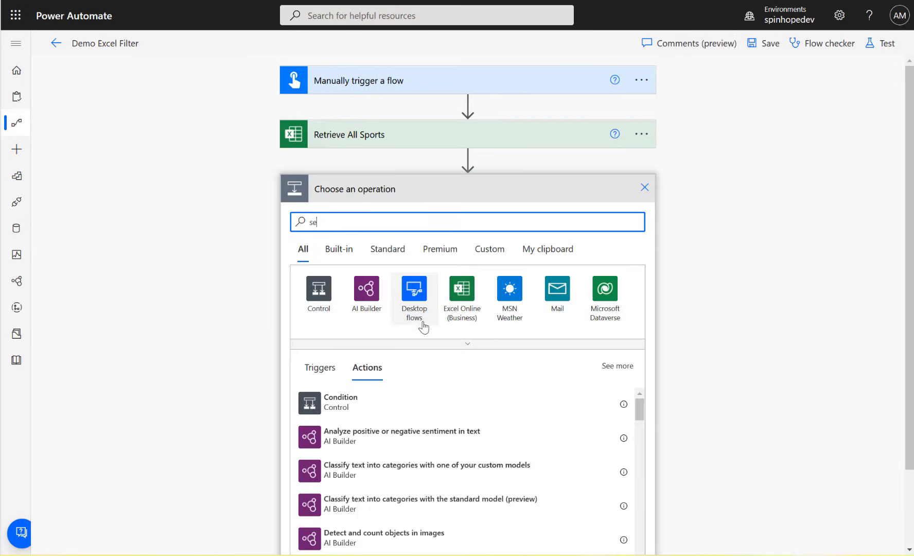
text(let)
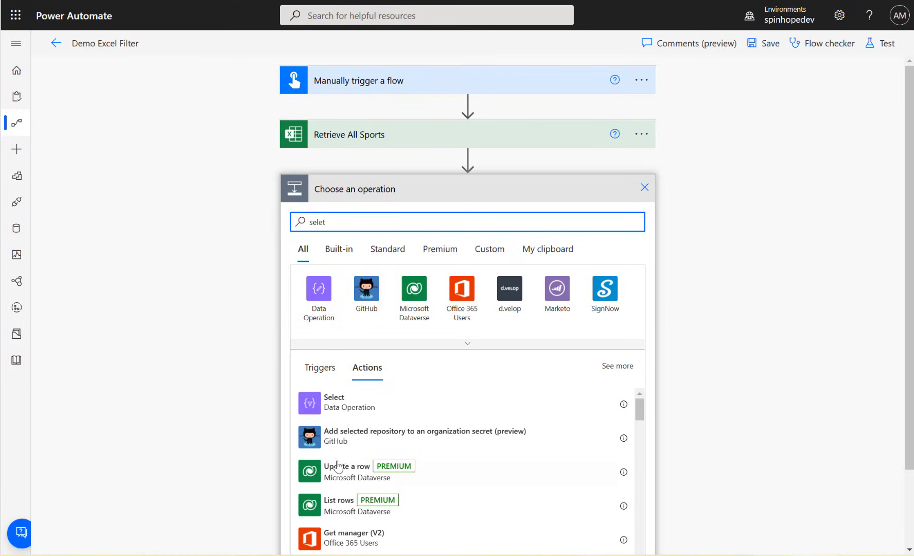
click(343, 402)
click(424, 216)
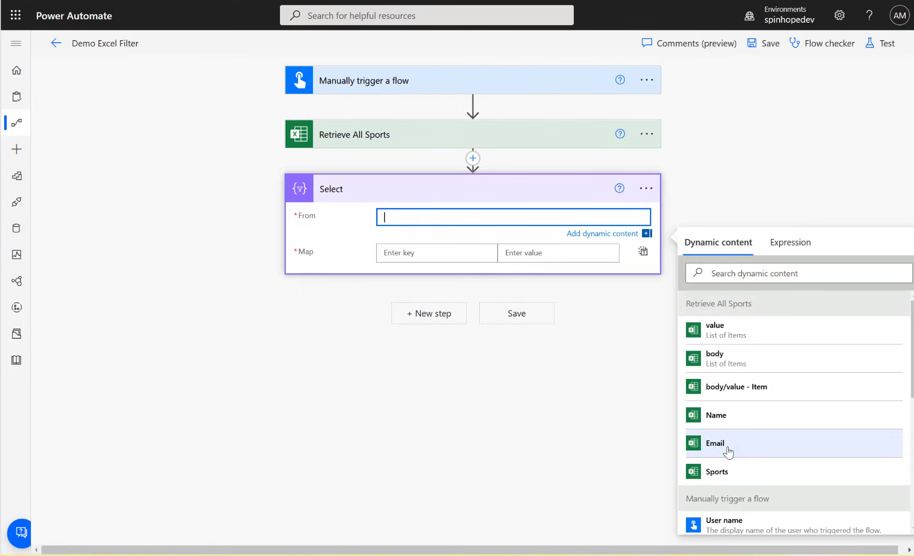
click(698, 339)
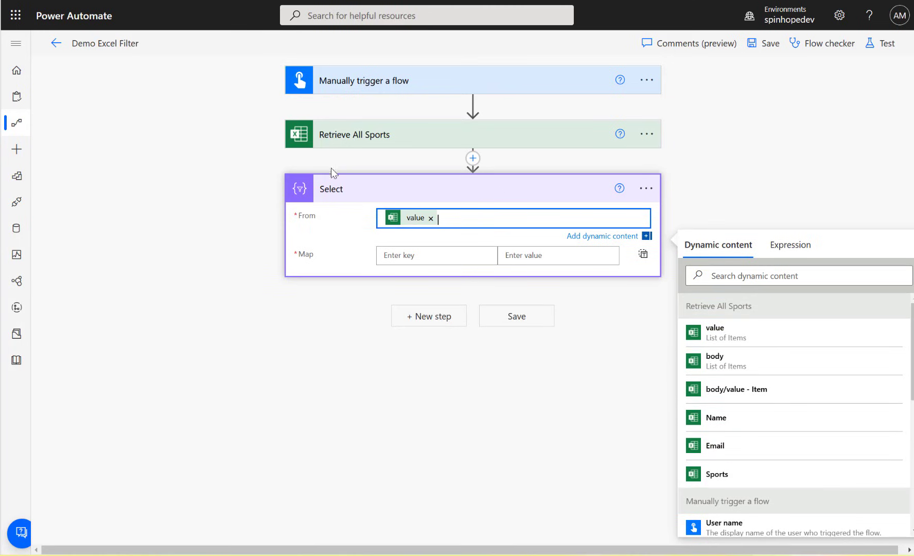
Step: Map the key "Mail" to the Email column from Retrieve All Sports in the Select action
click(417, 254)
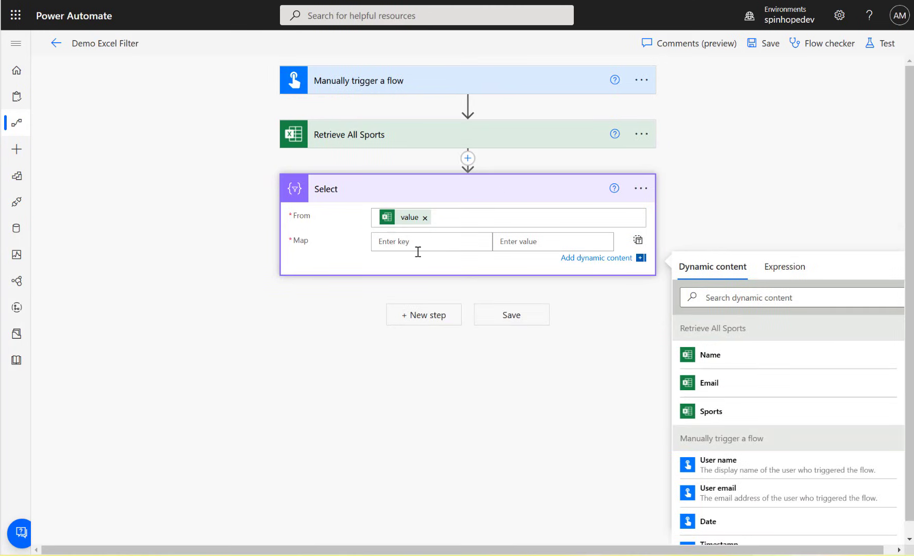
text(Mail)
click(570, 241)
click(719, 487)
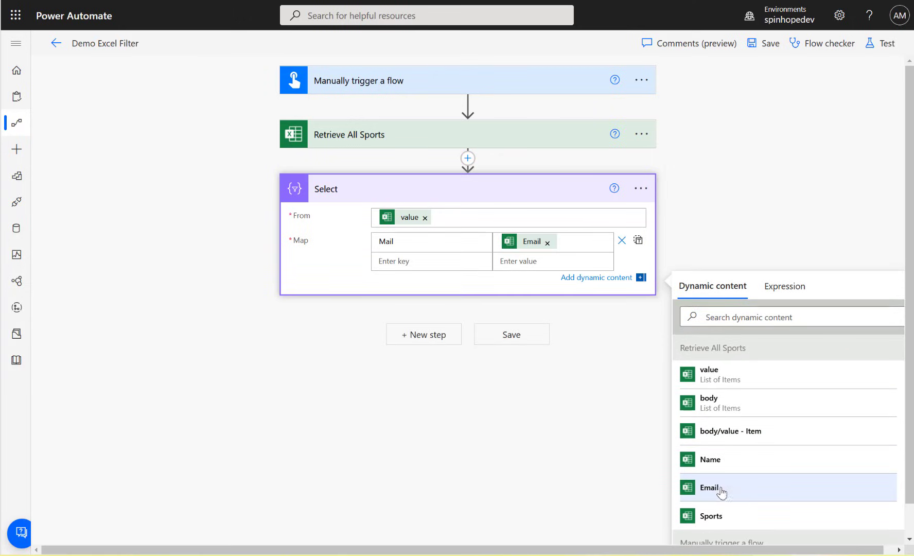
Step: Rename the Select action as "Select All Emails"
click(641, 189)
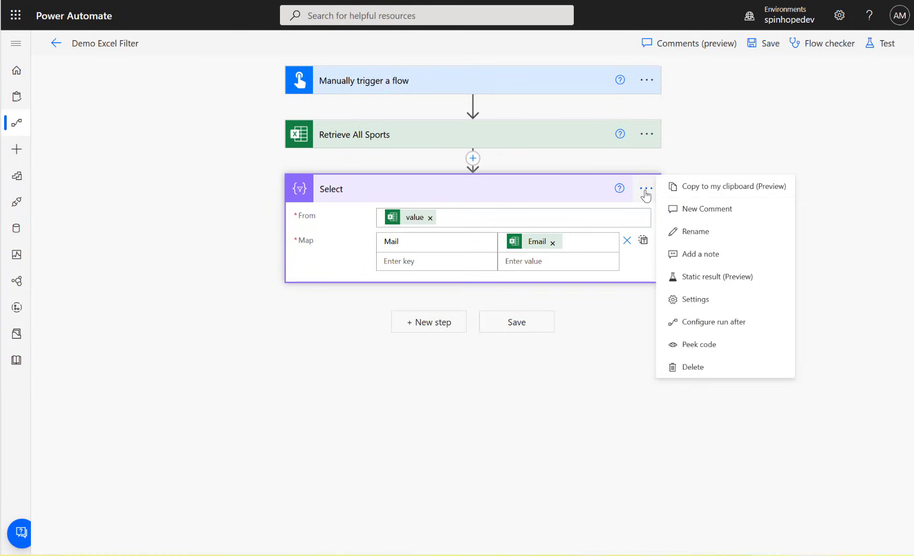
click(700, 233)
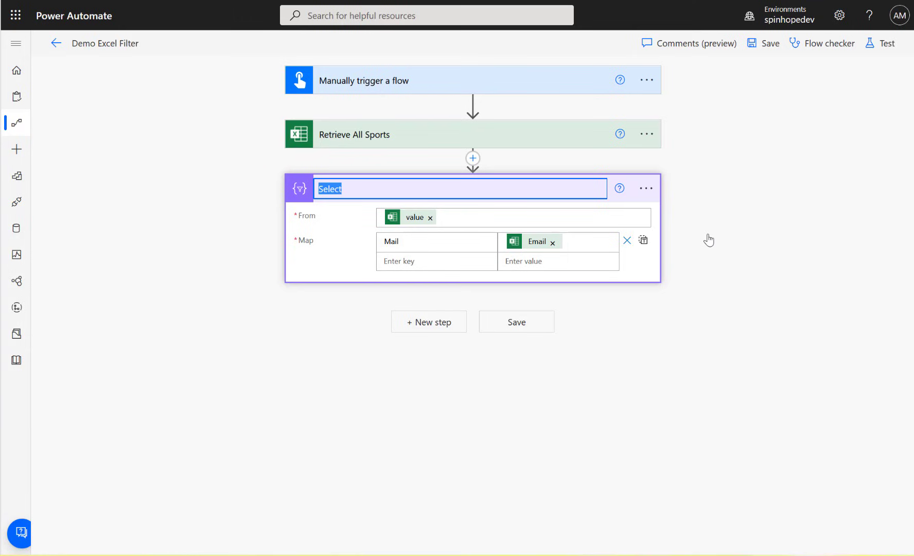
key(End)
text(All Email)
click(328, 349)
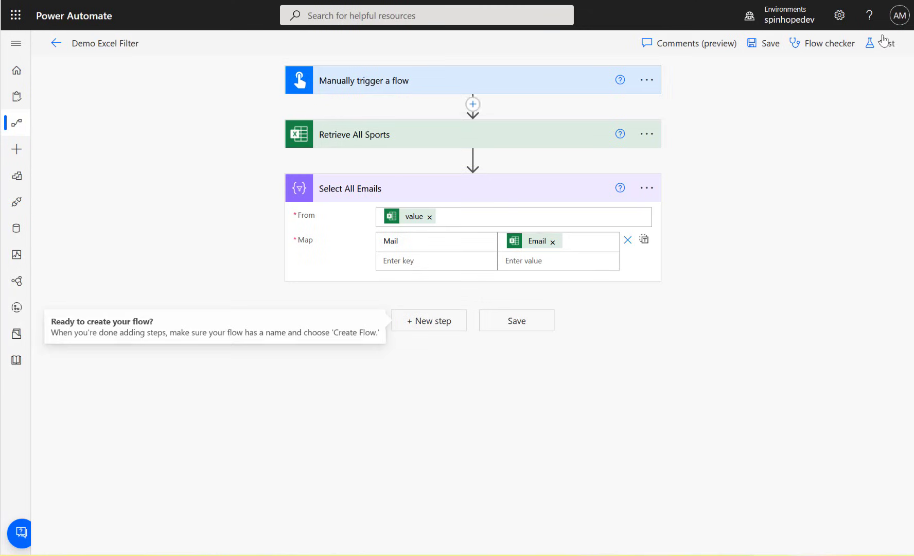
Step: Save the flow and run it as a manual test
click(871, 45)
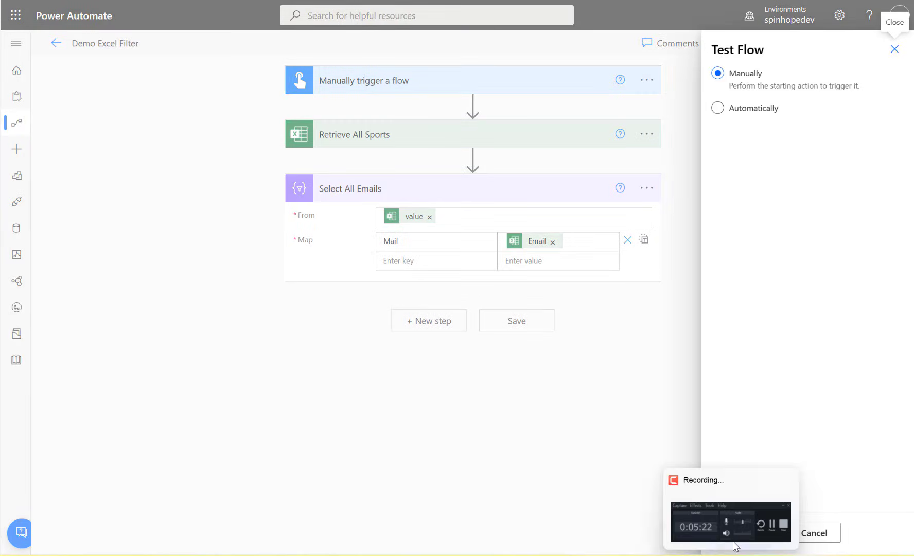
click(735, 535)
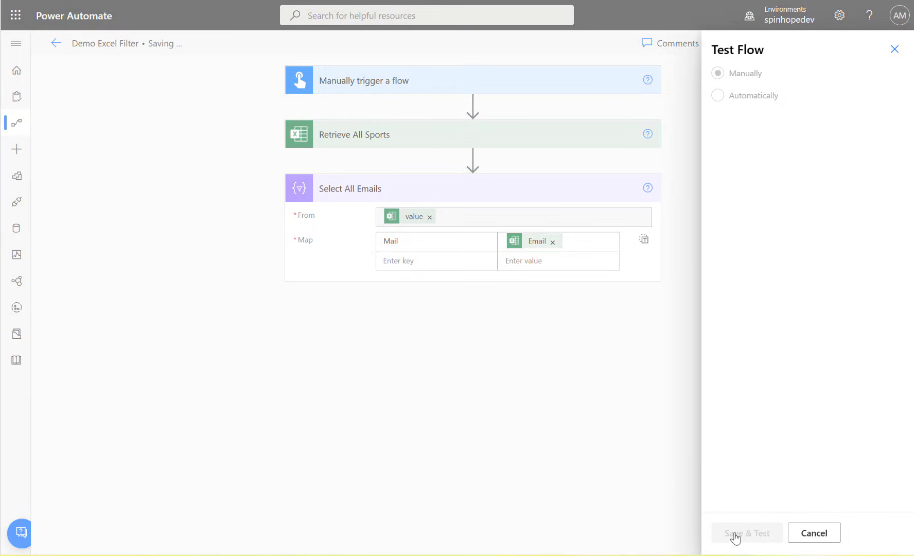
click(735, 534)
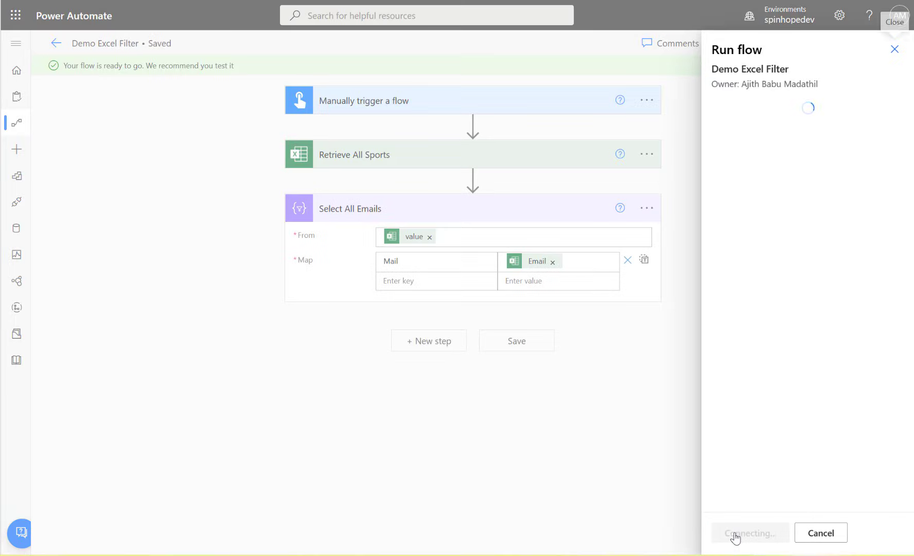
click(736, 534)
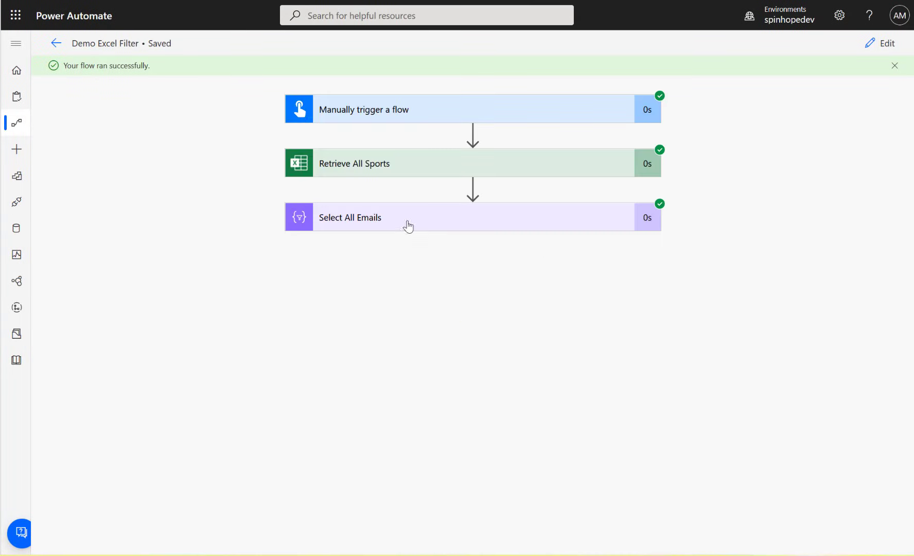
Step: Examine the inputs and the output body of Select All Emails in the test run
click(397, 226)
scroll(461, 373, down, 1)
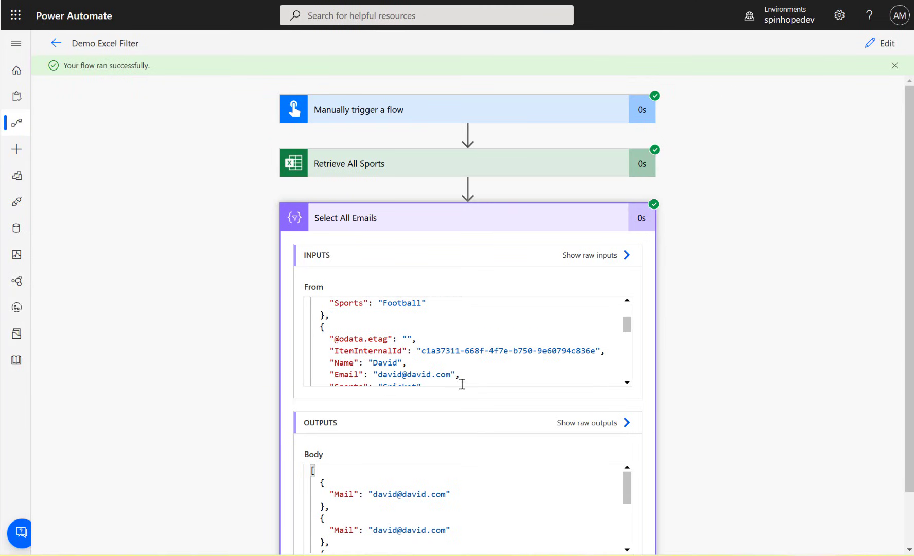
scroll(761, 433, down, 1)
click(470, 434)
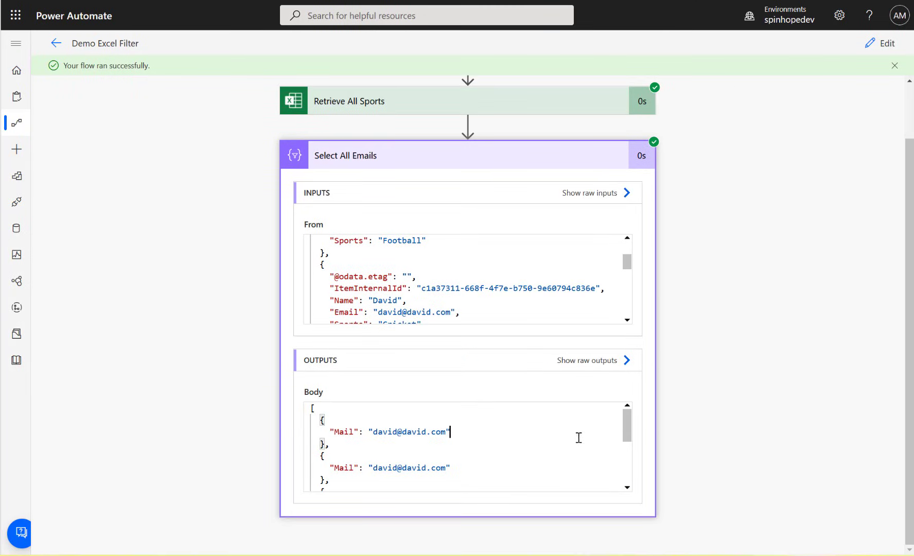
mouse_move(624, 429)
mouse_down()
mouse_move(625, 477)
mouse_move(631, 428)
mouse_up()
Step: Reopen the flow for editing, add a Compose action after Select All Emails and rename it "Get All Unique Emails"
click(880, 44)
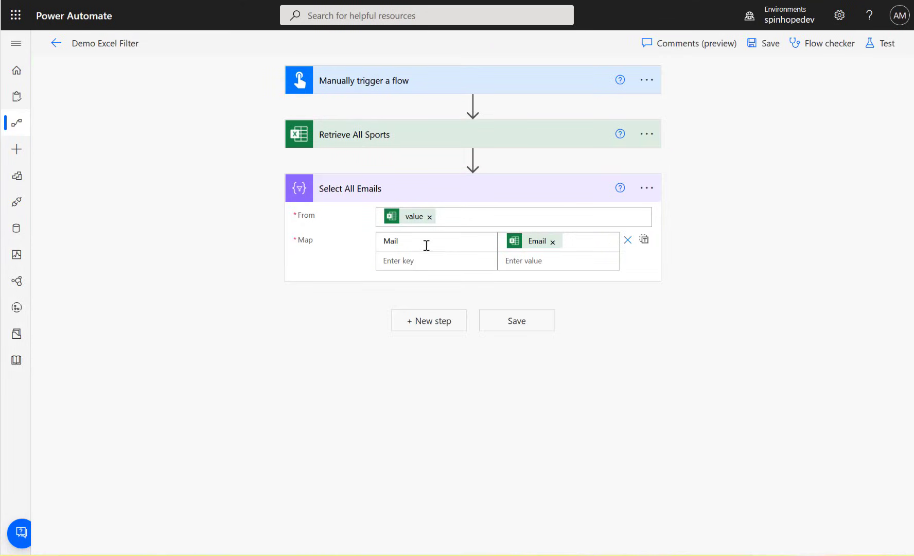
click(430, 327)
text(compose)
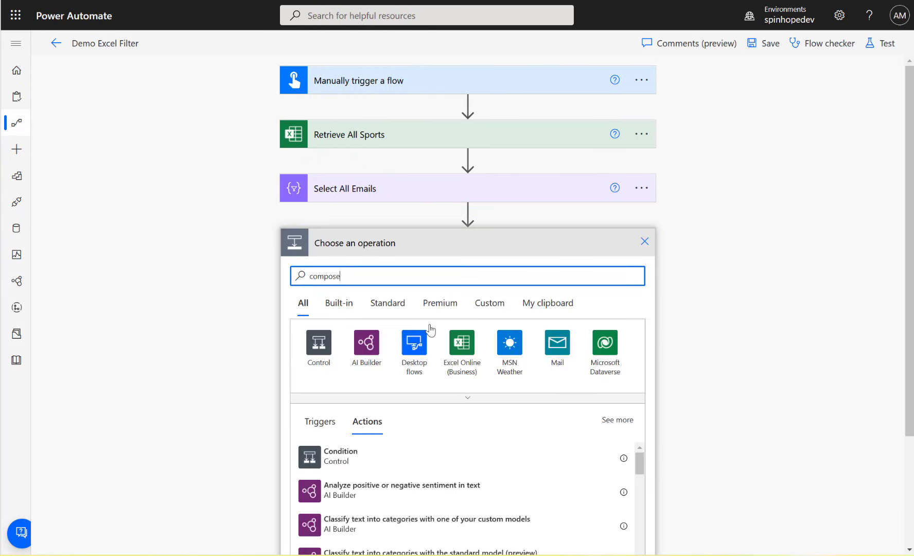
click(344, 461)
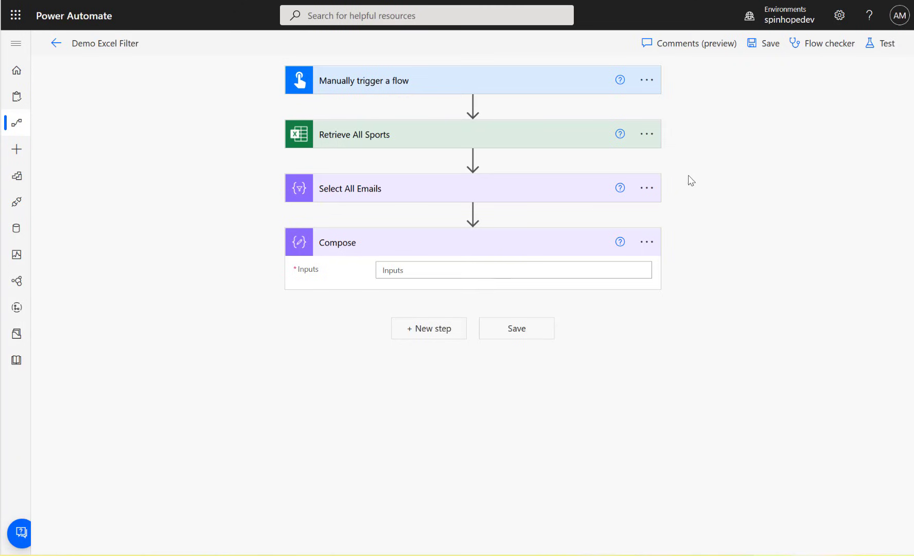
click(647, 242)
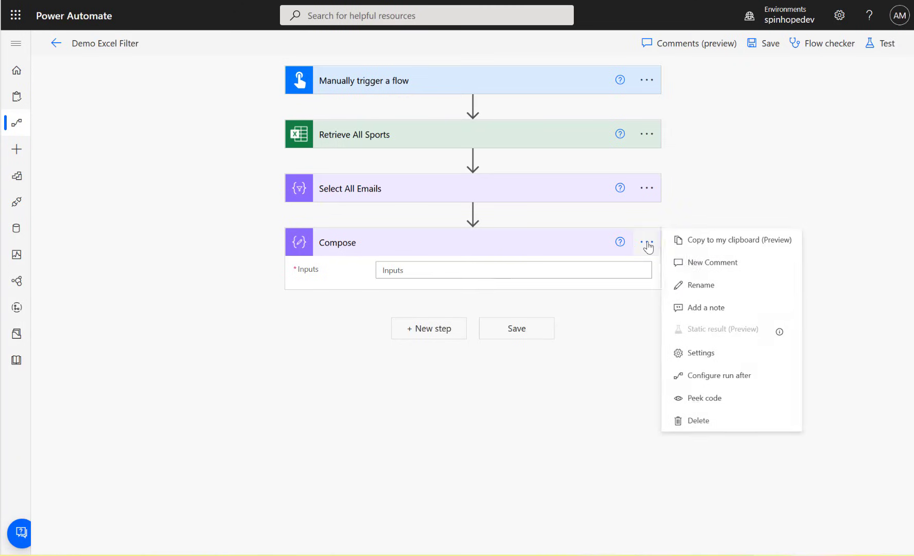
click(701, 285)
text(Unique Emails)
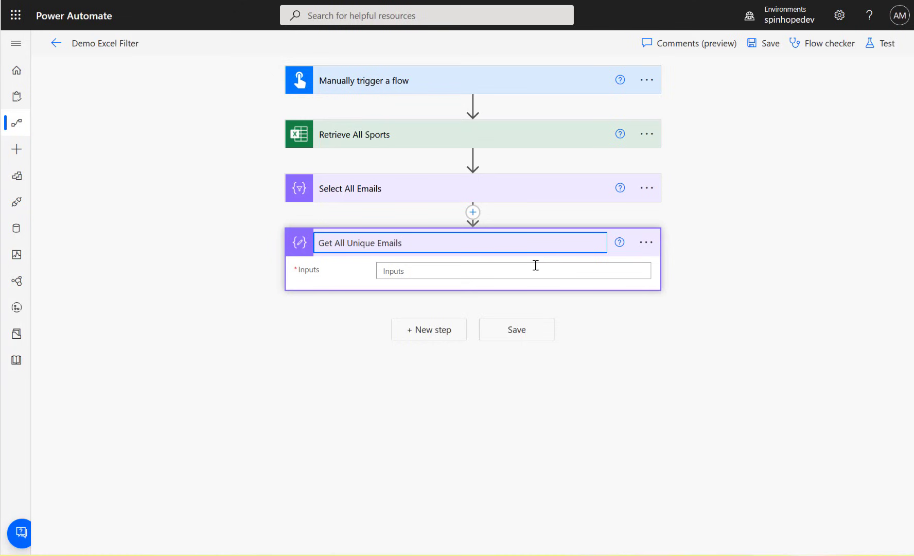
Step: Set the Inputs of Get All Unique Emails to a union expression that takes the Select All Emails output as both collections
click(533, 267)
click(783, 297)
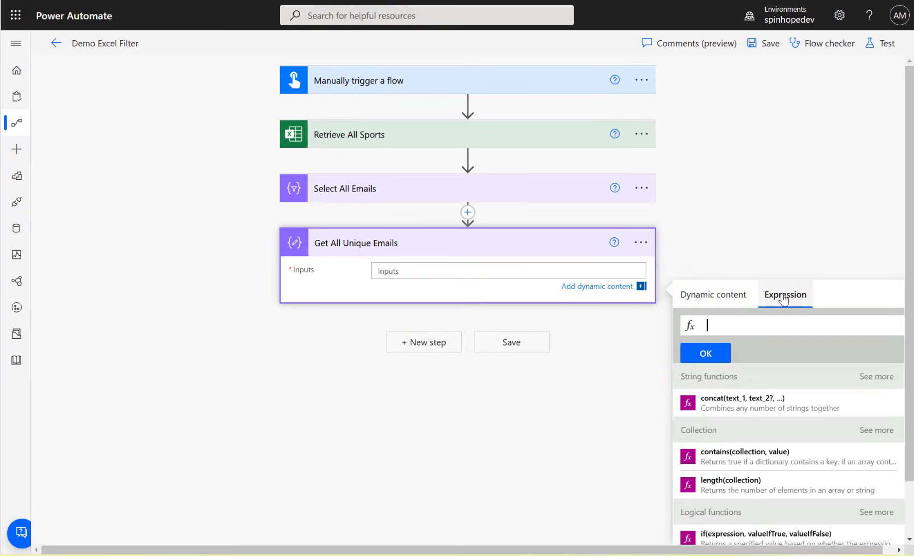
text(union()
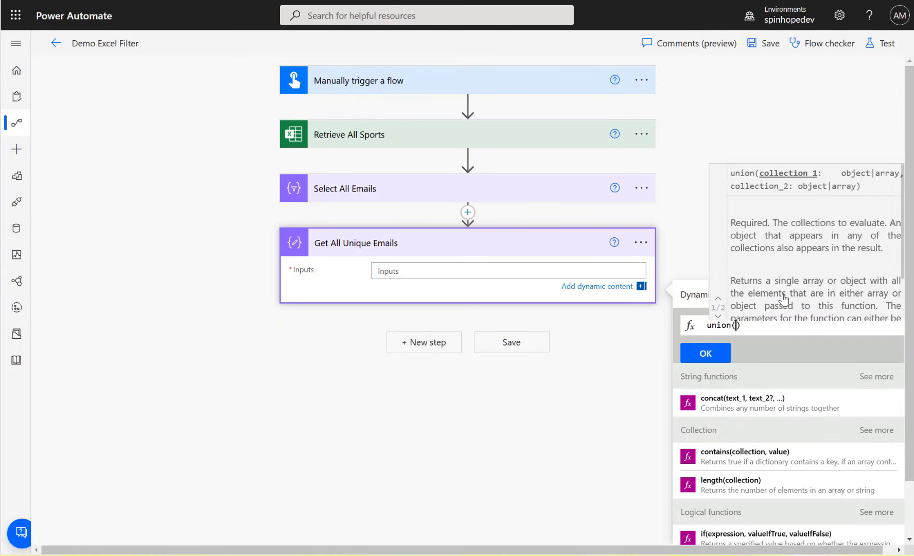
click(683, 302)
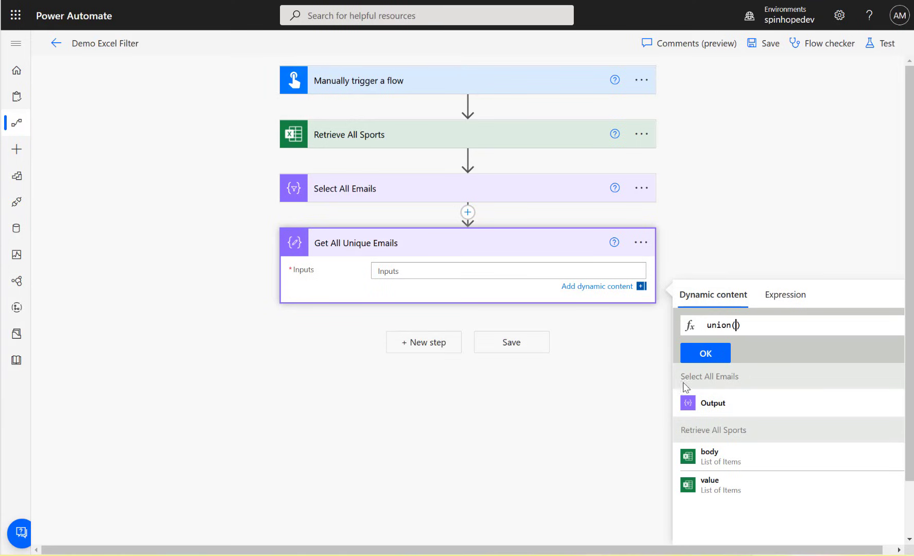
click(712, 403)
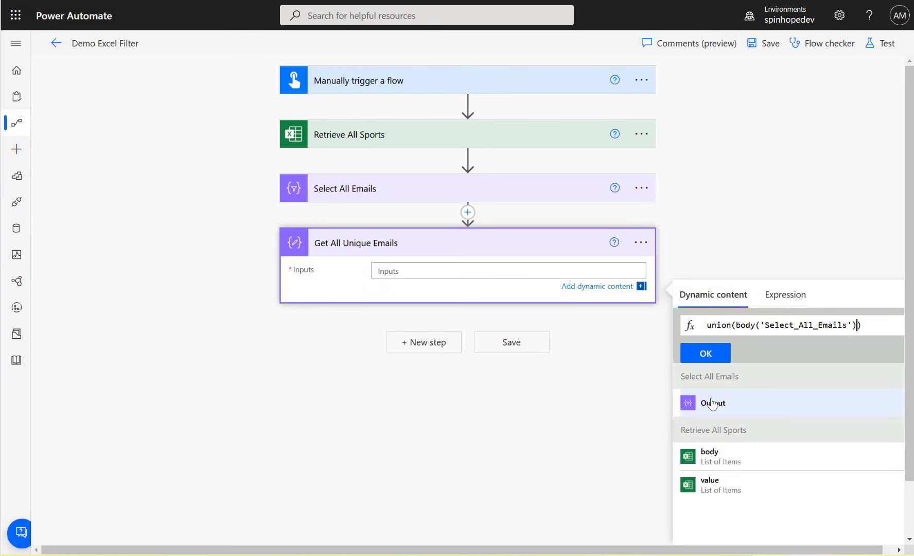
text(,)
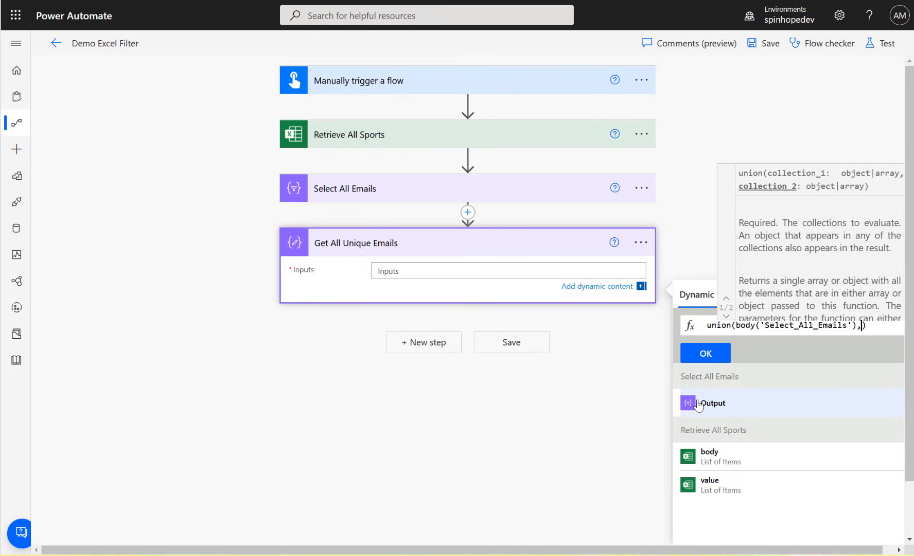
click(698, 405)
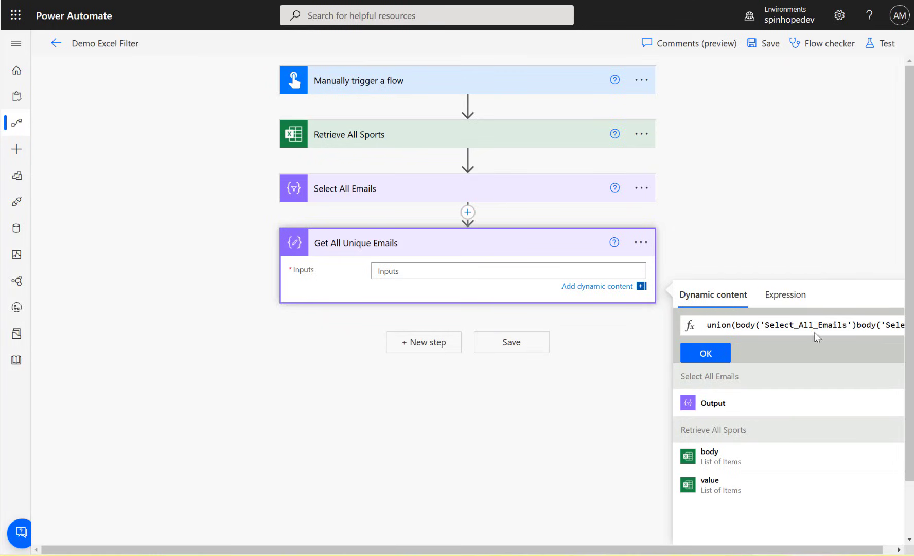
text(,)
click(715, 354)
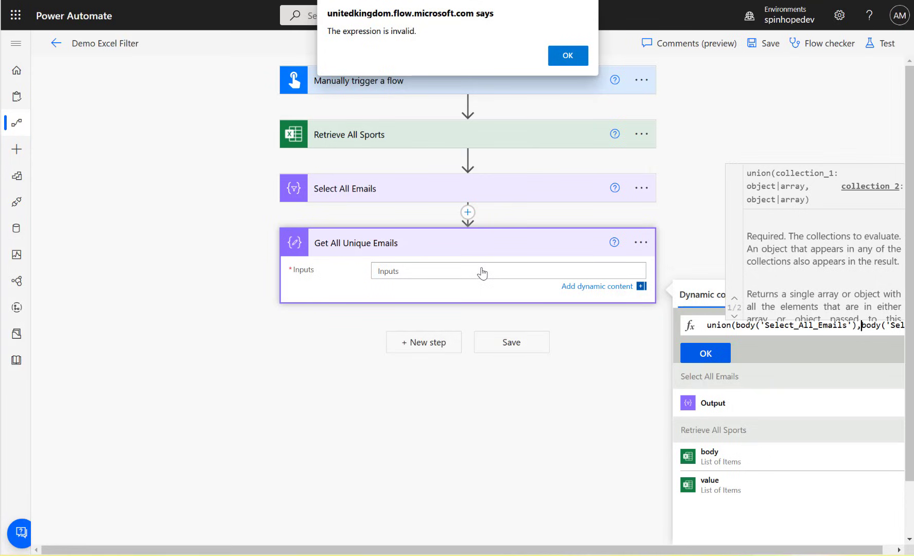
click(572, 56)
click(490, 273)
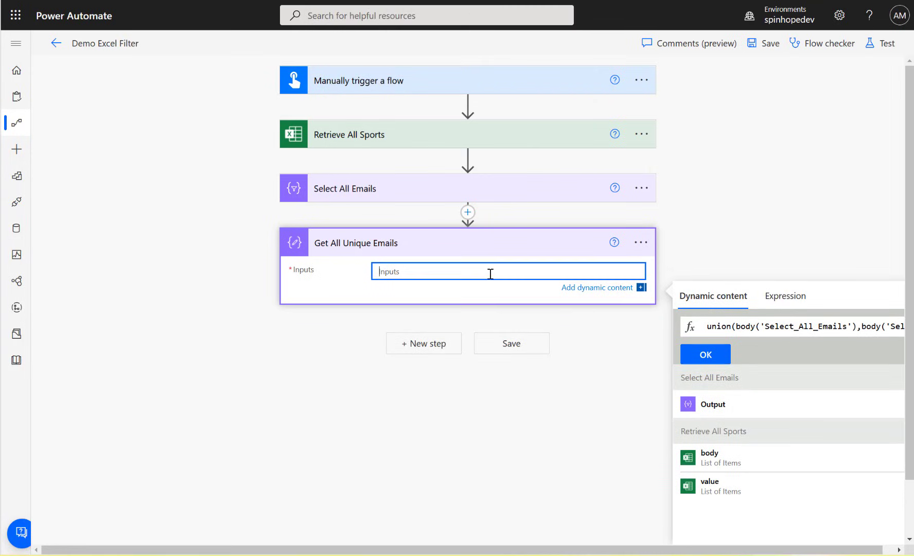
click(712, 357)
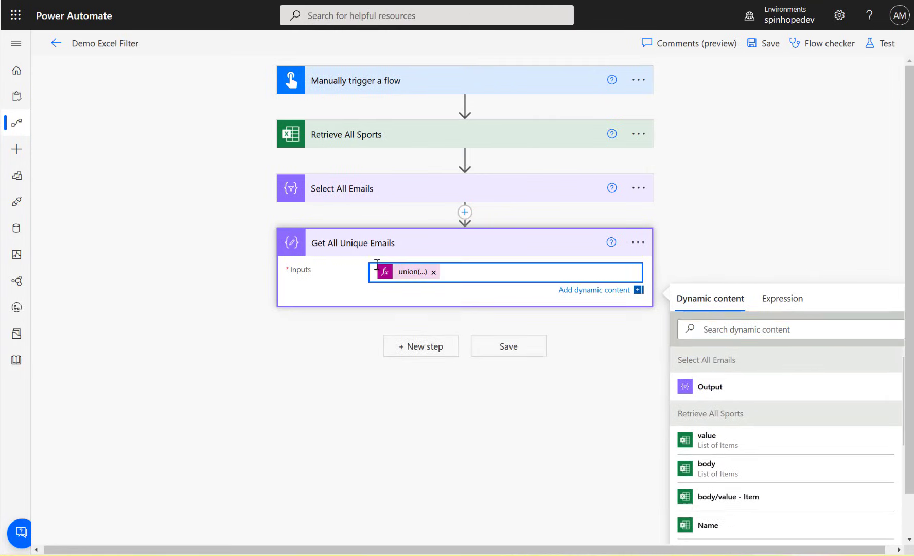
click(810, 228)
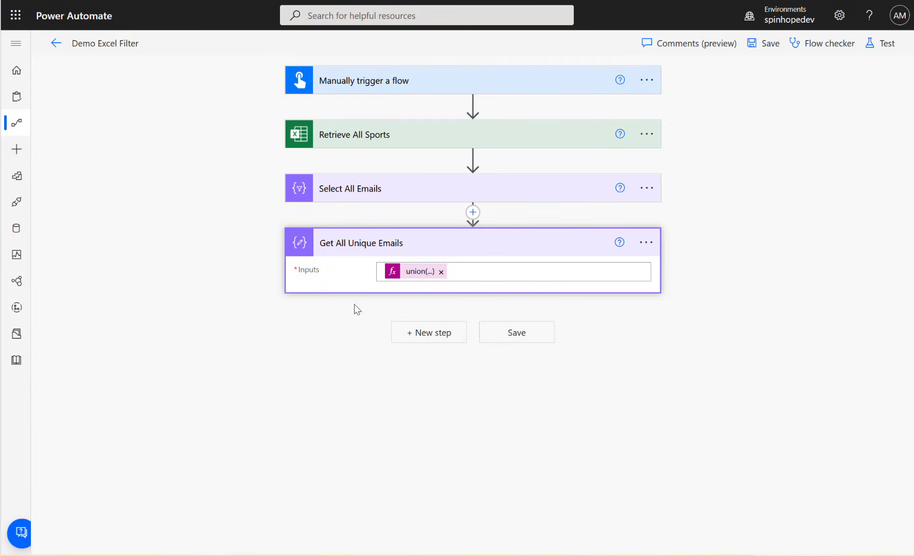
Step: Save the flow with the union expression and run it as a manual test
click(881, 45)
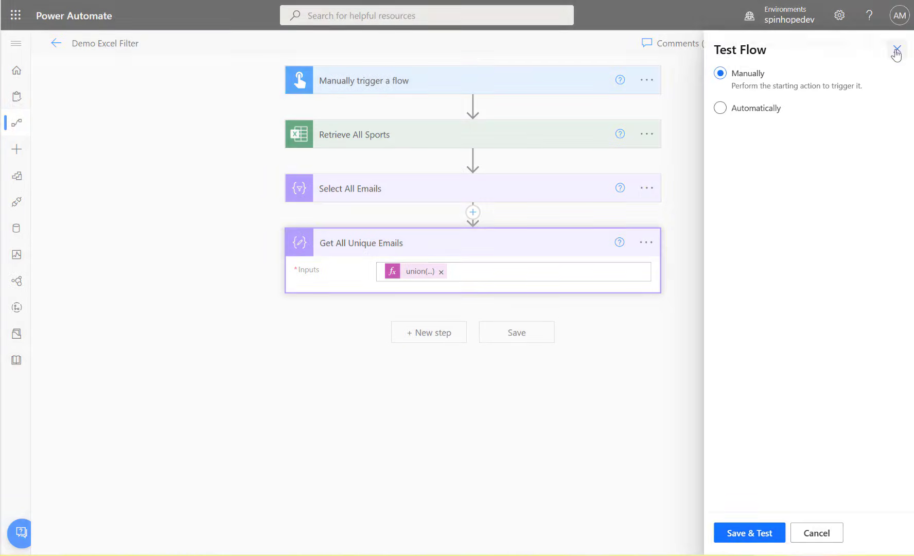
click(732, 532)
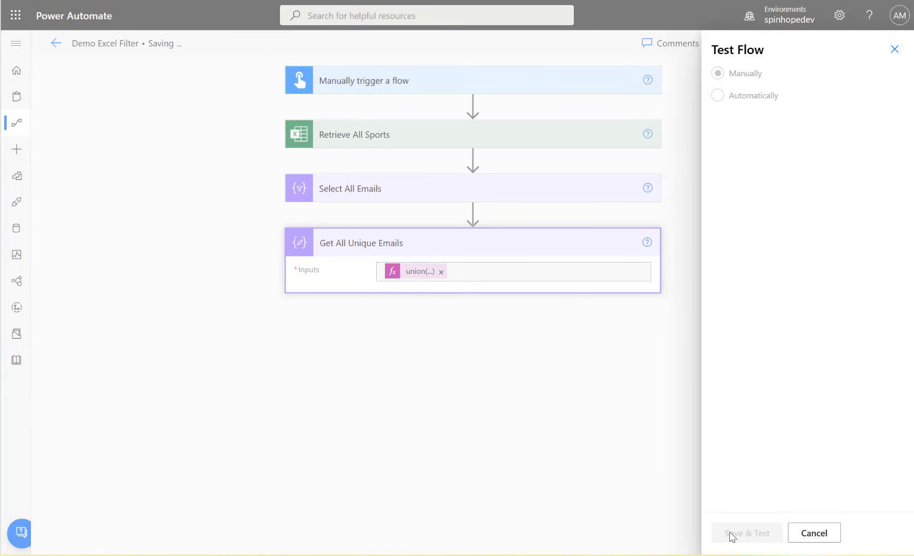
click(731, 534)
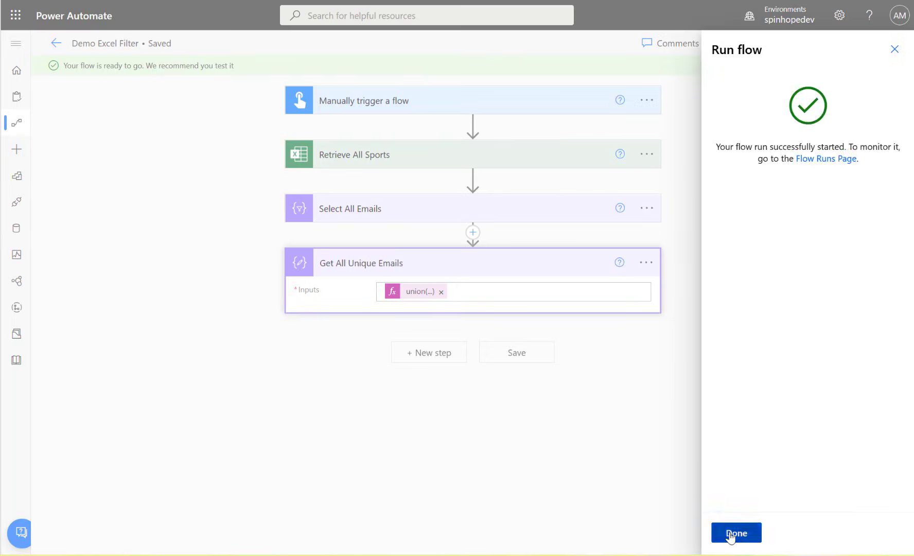
click(731, 533)
Step: Copy the whole output array of Get All Unique Emails from the test run
click(418, 275)
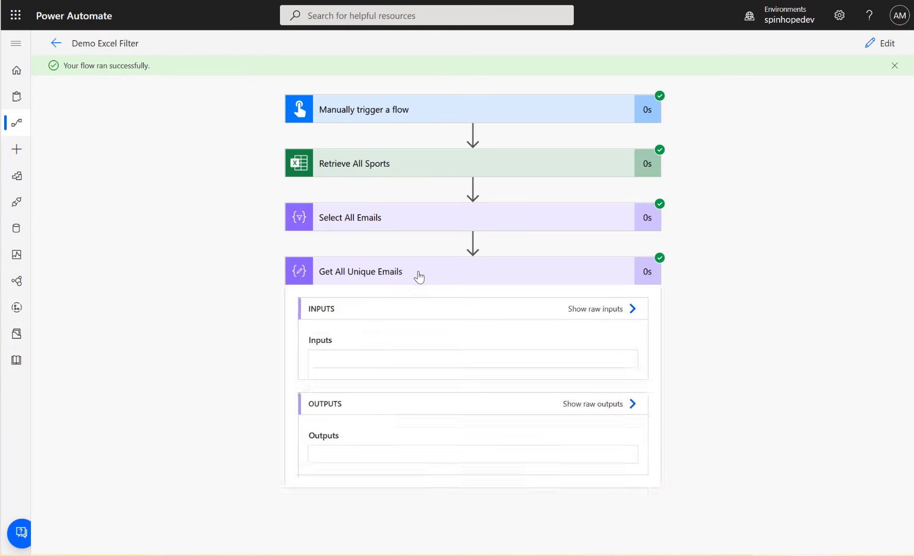
scroll(734, 400, down, 3)
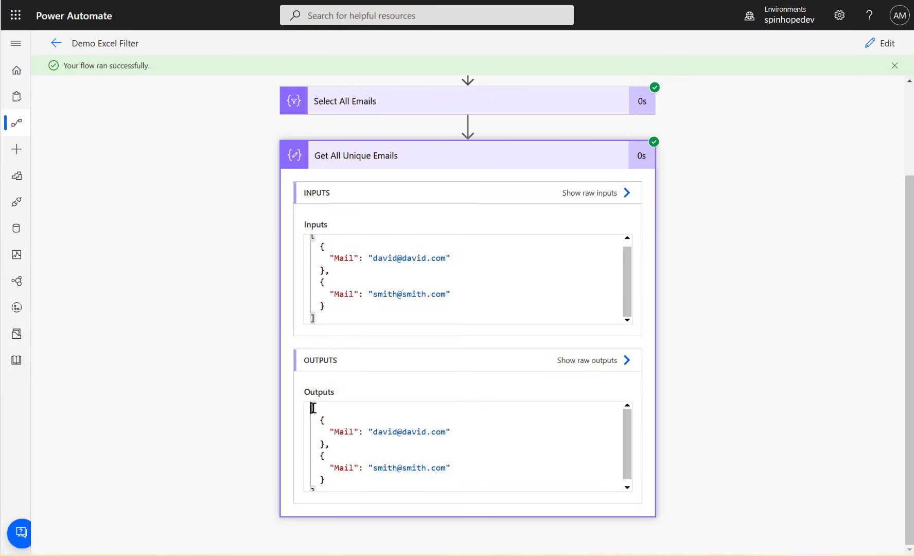
drag(312, 407, 384, 486)
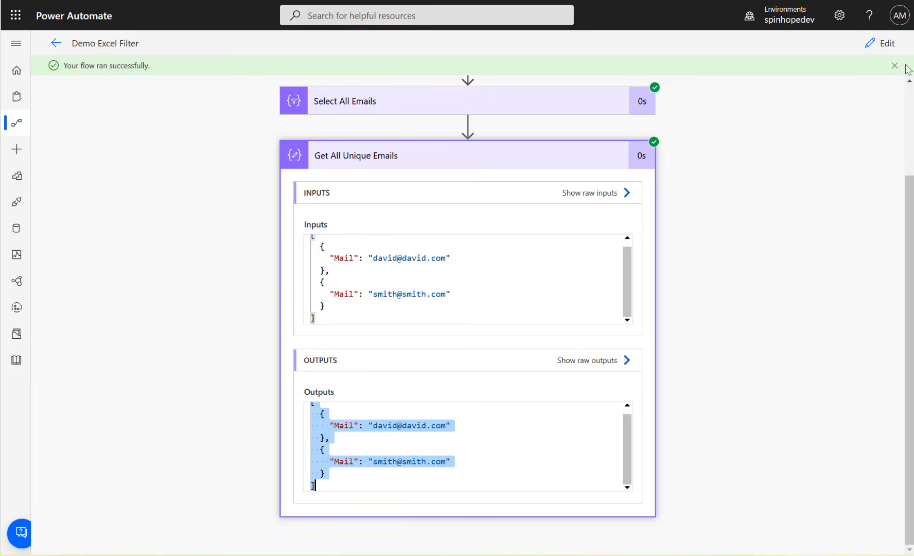
Step: Return to editing the flow and add a Parse JSON data operation after Get All Unique Emails
click(880, 43)
click(418, 337)
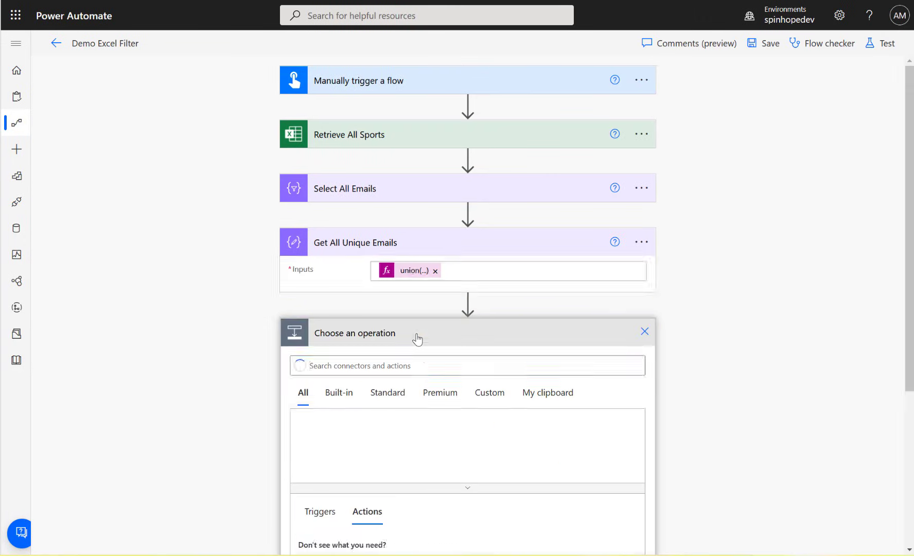
text(Prase)
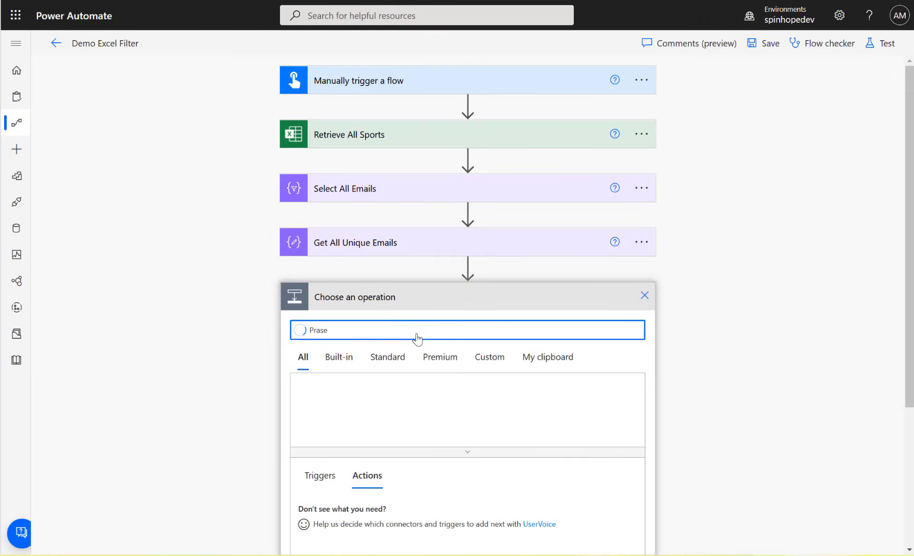
click(419, 404)
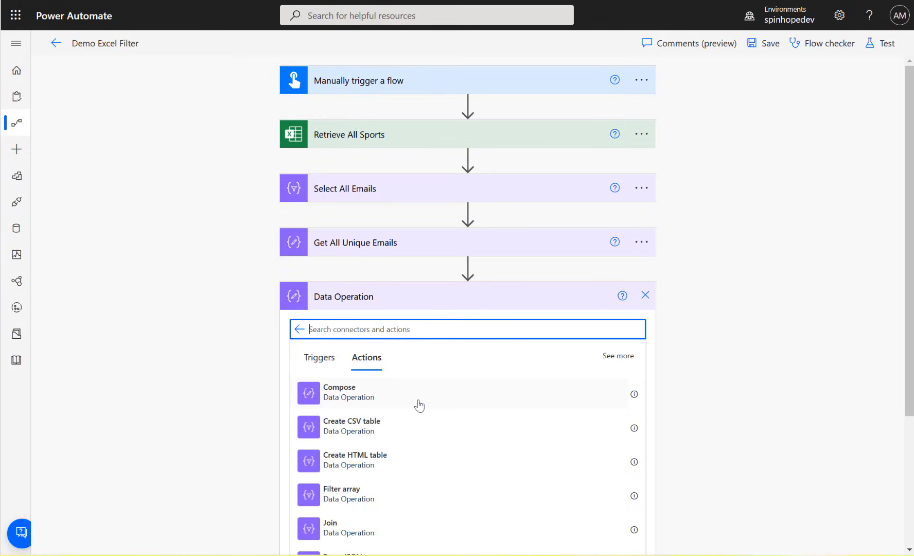
scroll(422, 404, down, 3)
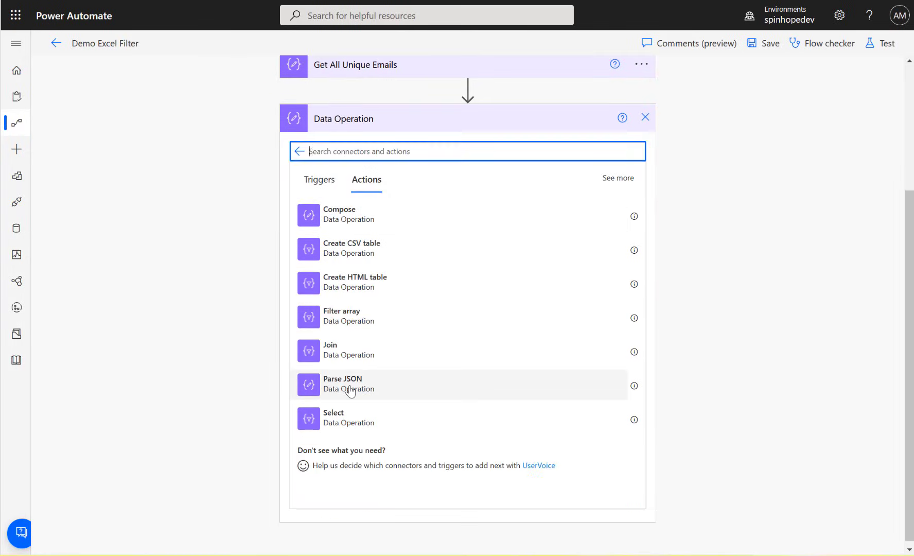
click(419, 385)
Step: Set the Parse JSON content to the Outputs of Get All Unique Emails and generate its schema from the copied output array
click(410, 319)
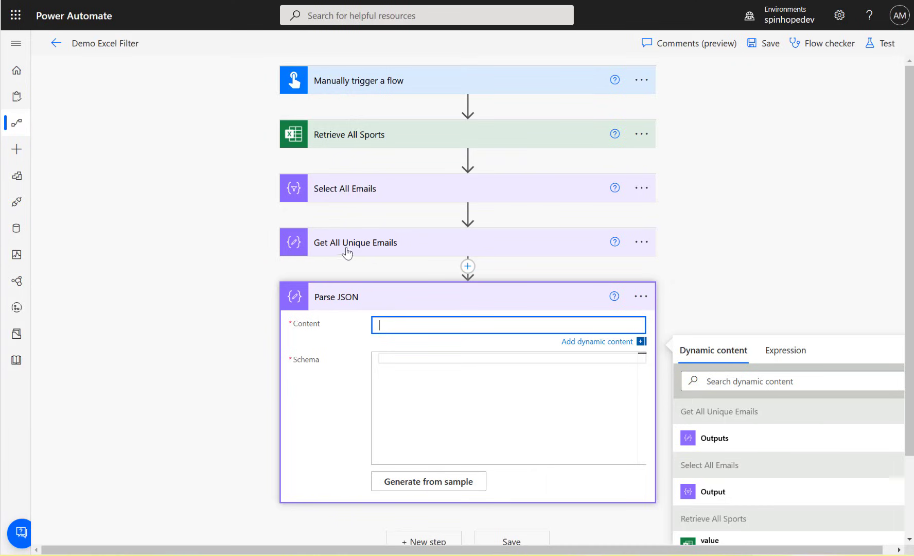
click(715, 442)
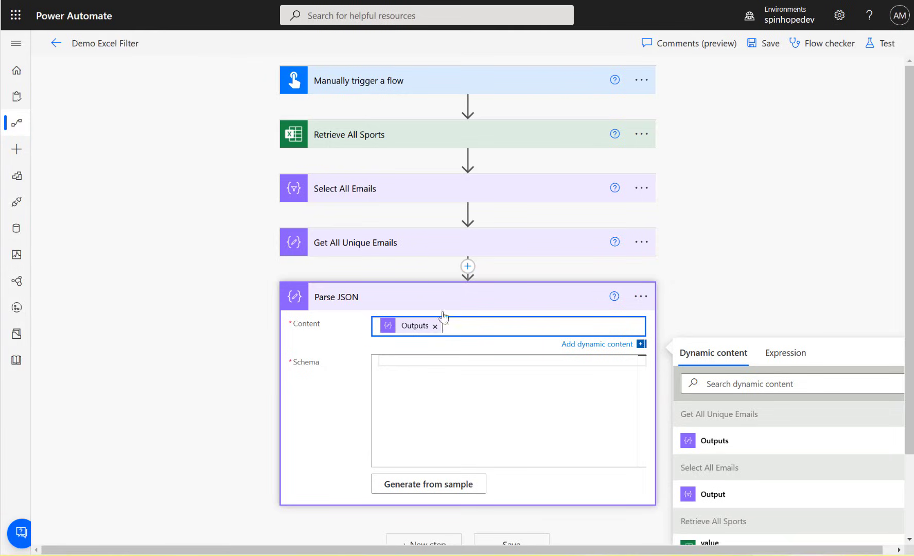
click(441, 485)
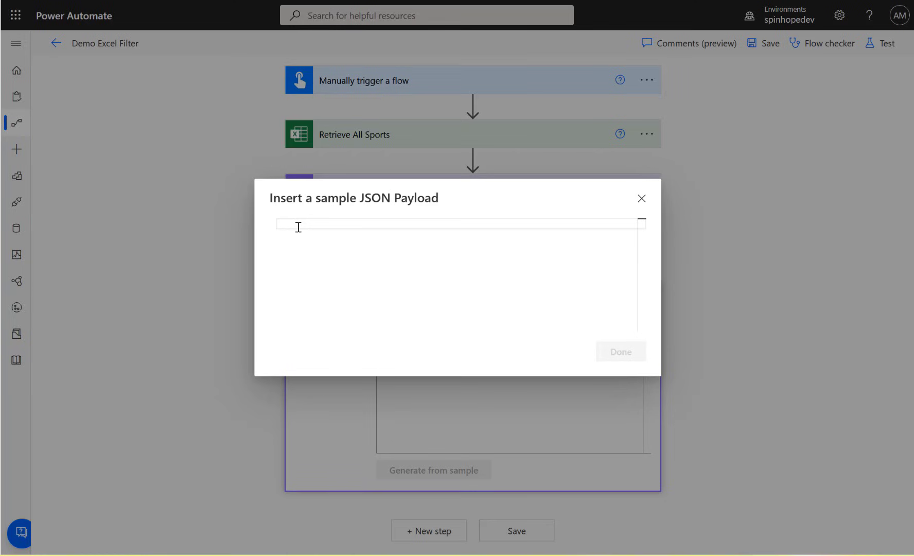
key(ctrl+v)
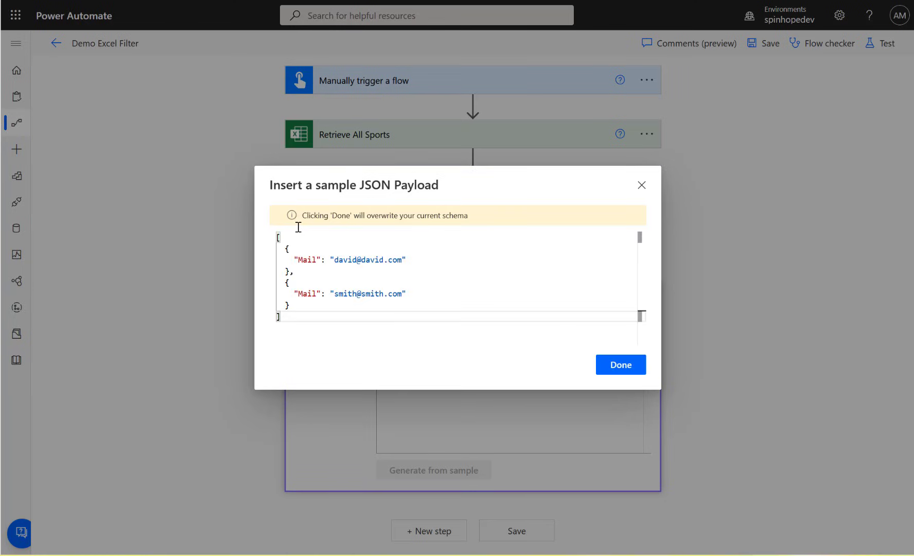
click(620, 364)
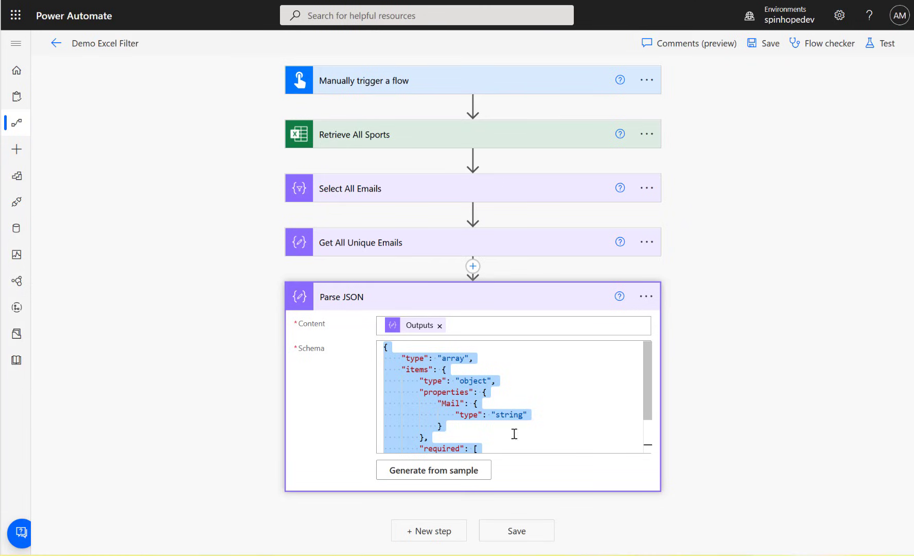
scroll(502, 366, down, 2)
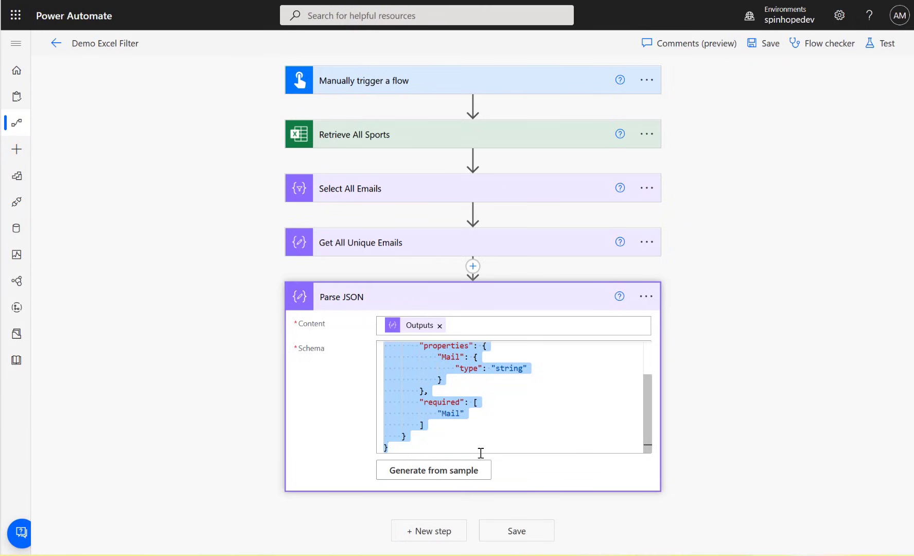
Step: Rename the Parse JSON action as "Parse JSON Emails"
click(646, 296)
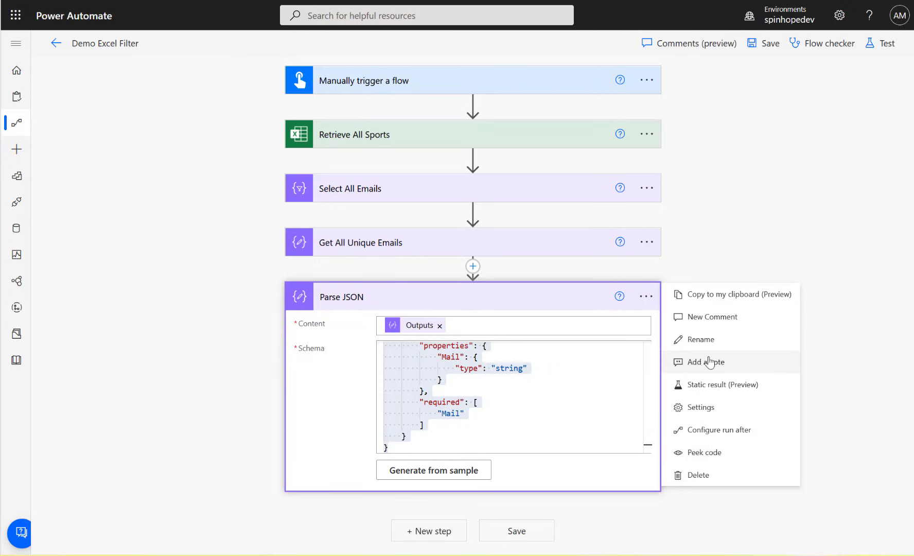
click(706, 342)
click(394, 298)
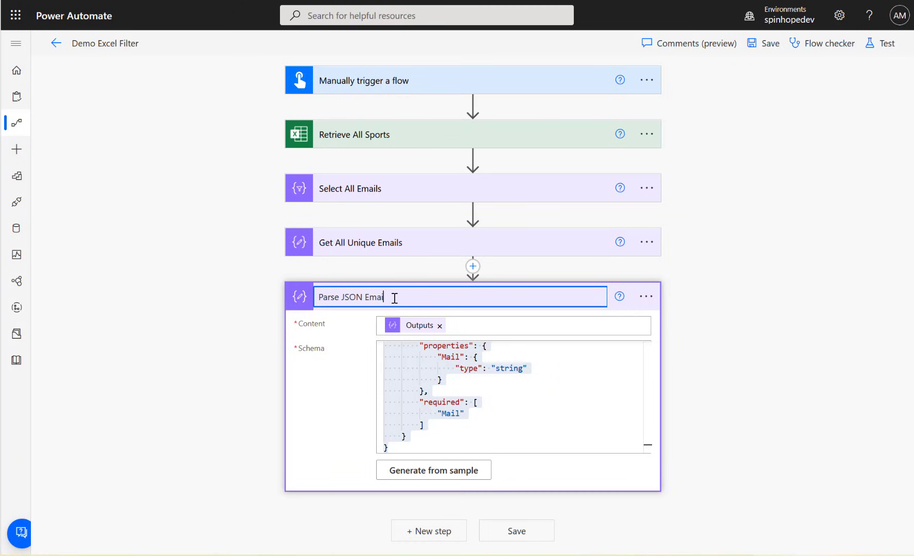
click(267, 385)
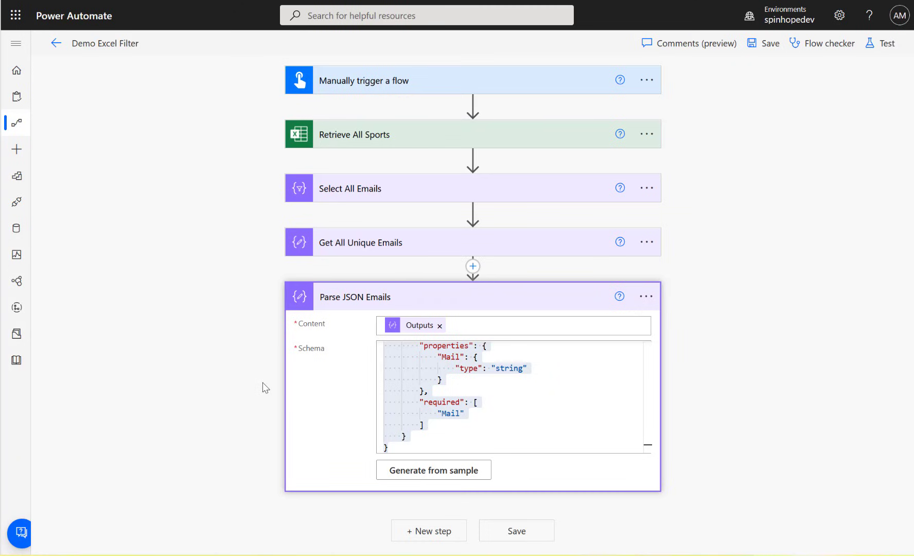
Step: Add a Compose data operation after Parse JSON Emails
click(432, 530)
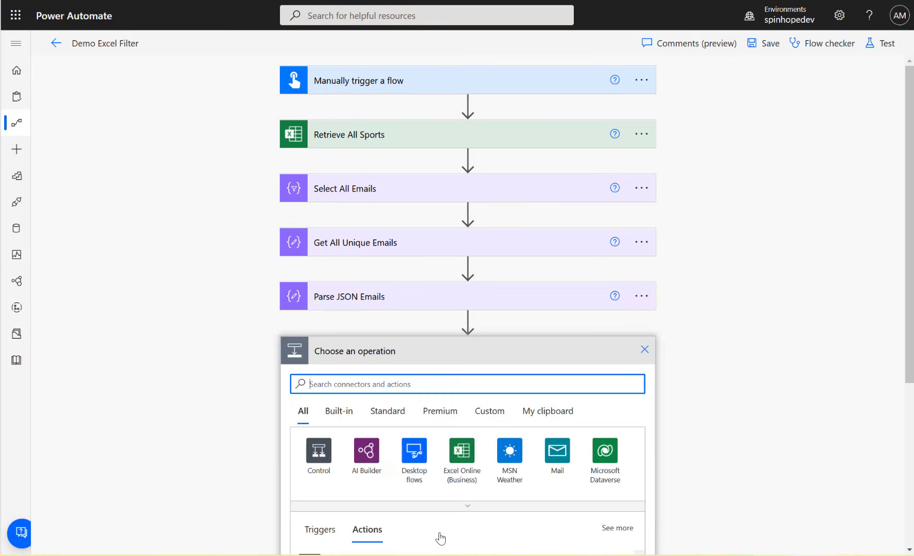
text(compose)
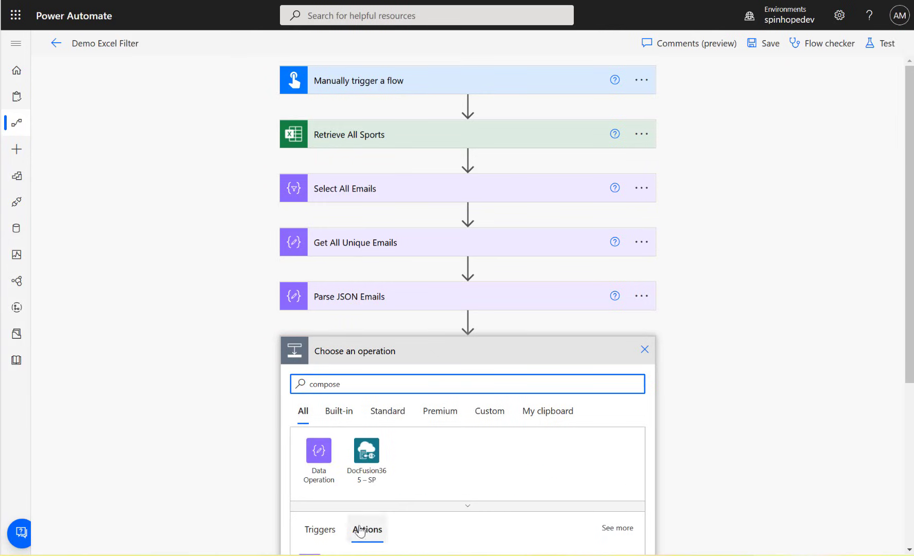
click(318, 469)
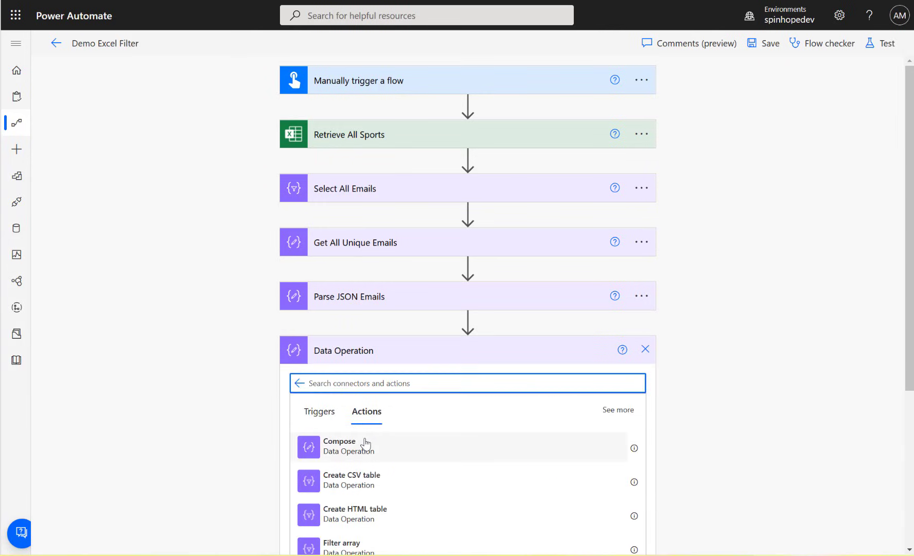
click(371, 444)
Step: Rename the new Compose action as "Each Email"
click(657, 350)
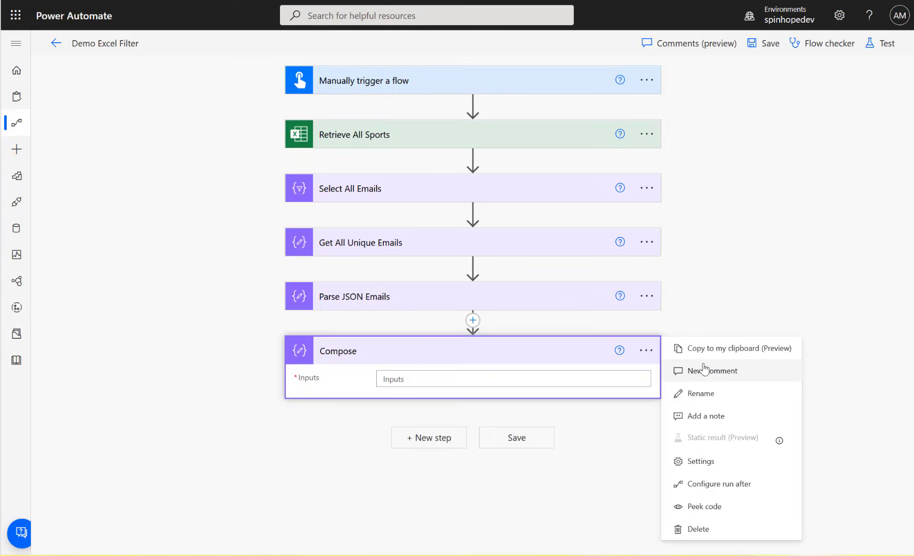
click(699, 393)
text(Eac)
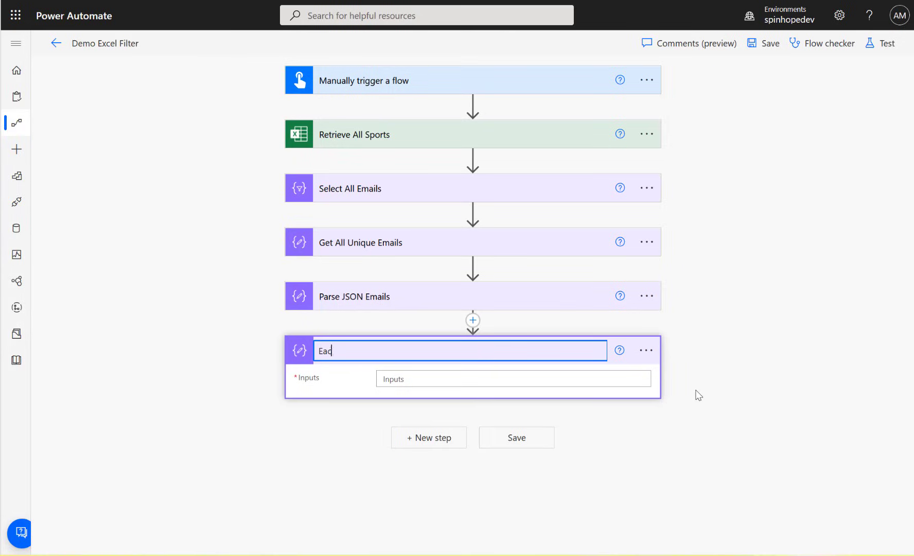
text(h Emails)
click(330, 433)
Step: Set the Each Email input to Mail from Parse JSON Emails, wrapping the action in an Apply to each loop
click(428, 379)
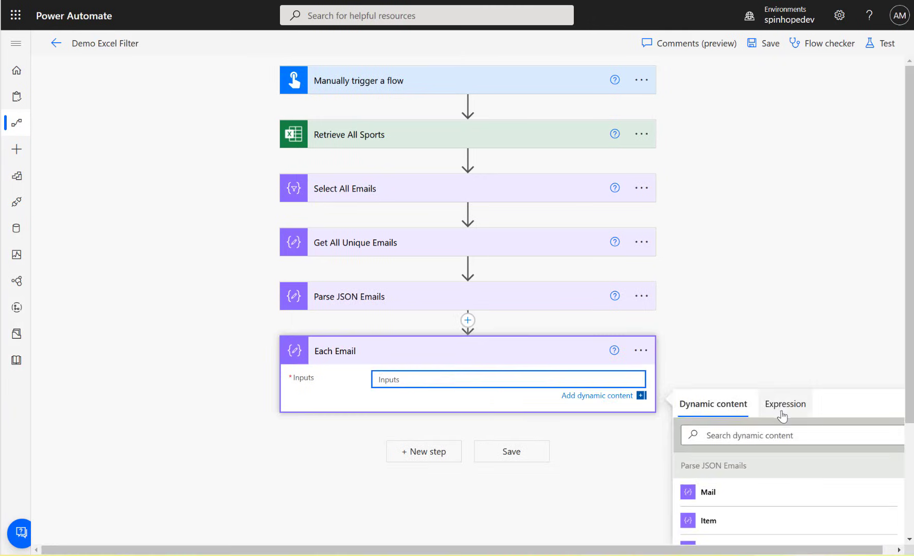
scroll(782, 416, down, 3)
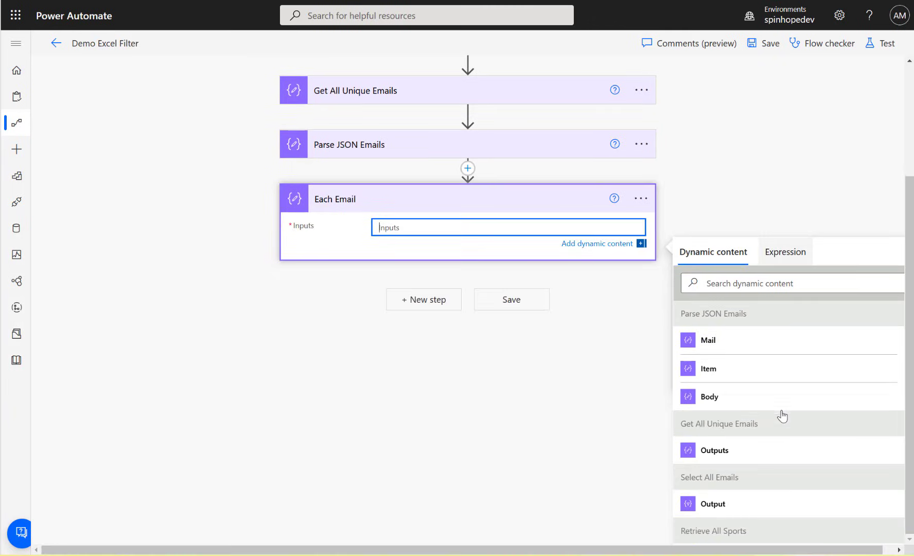
click(719, 343)
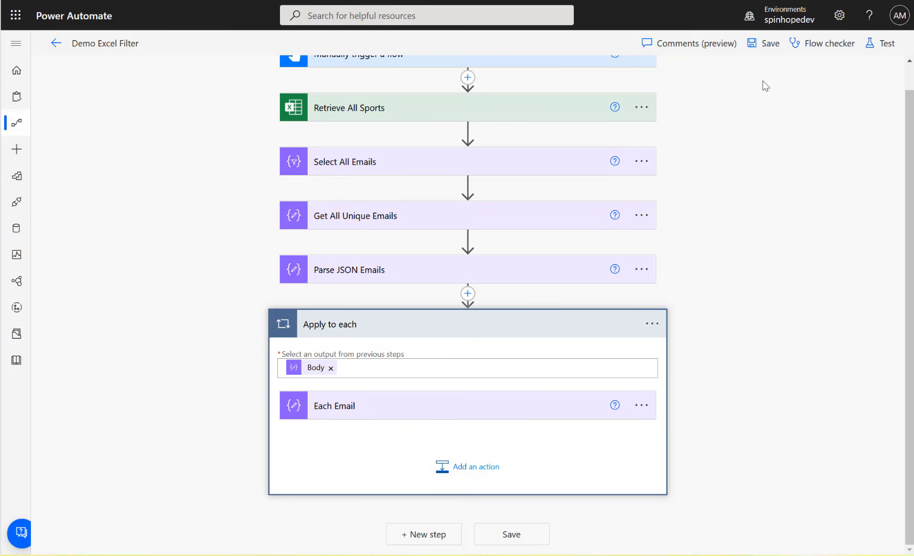
Step: Save the flow and run a manual test of the Apply to each loop
click(868, 45)
click(746, 534)
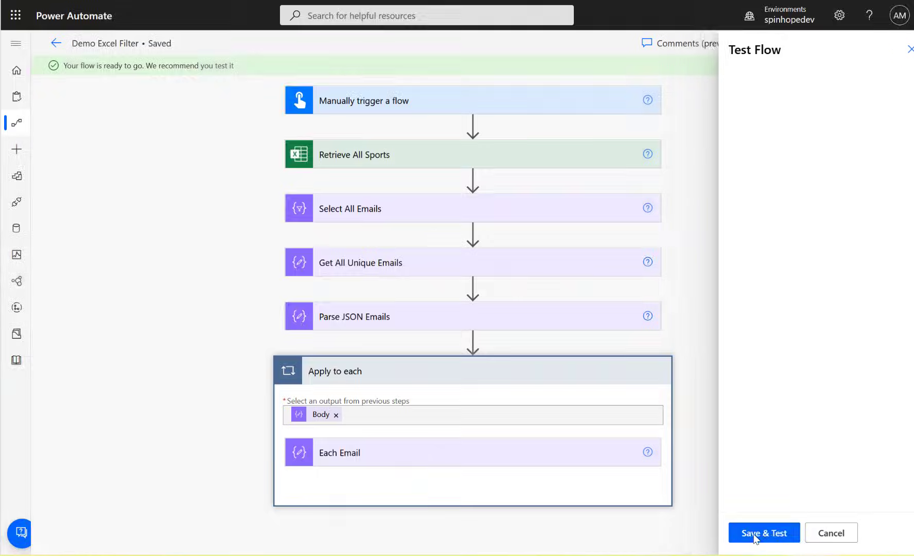
click(749, 536)
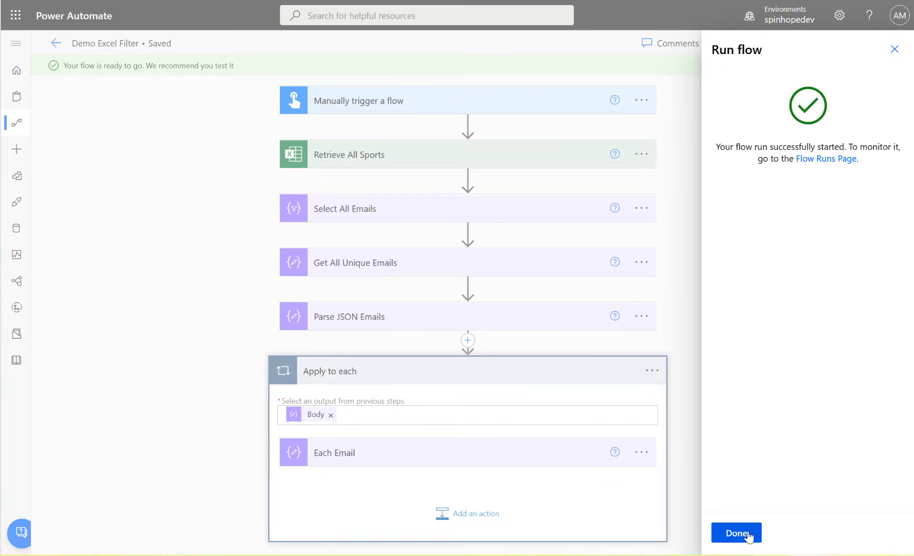
click(746, 535)
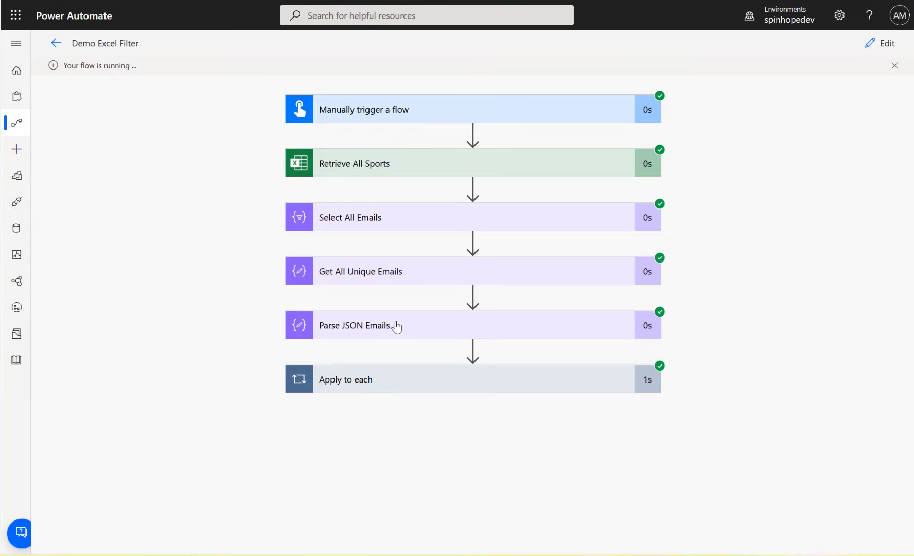
Step: Examine the inputs and outputs of Each Email in both iterations of the Apply to each loop
click(414, 390)
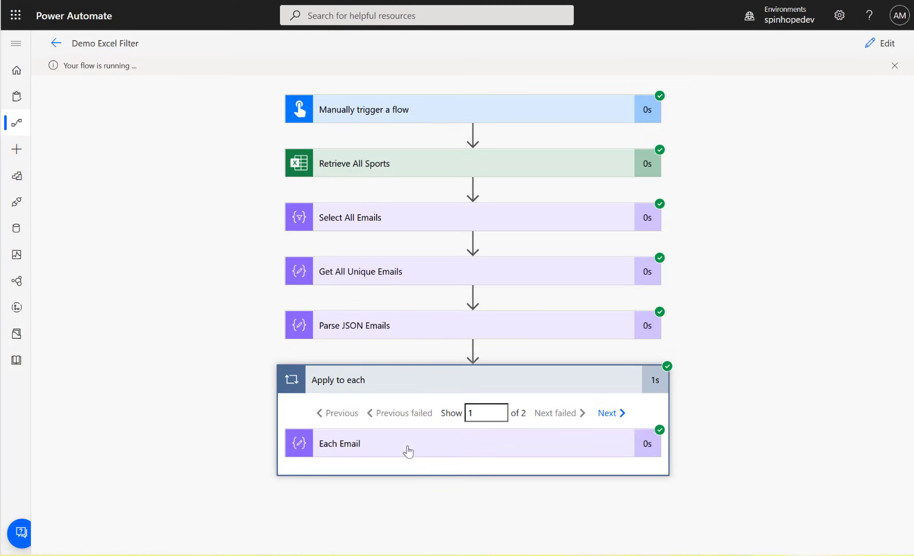
click(422, 454)
scroll(383, 484, down, 3)
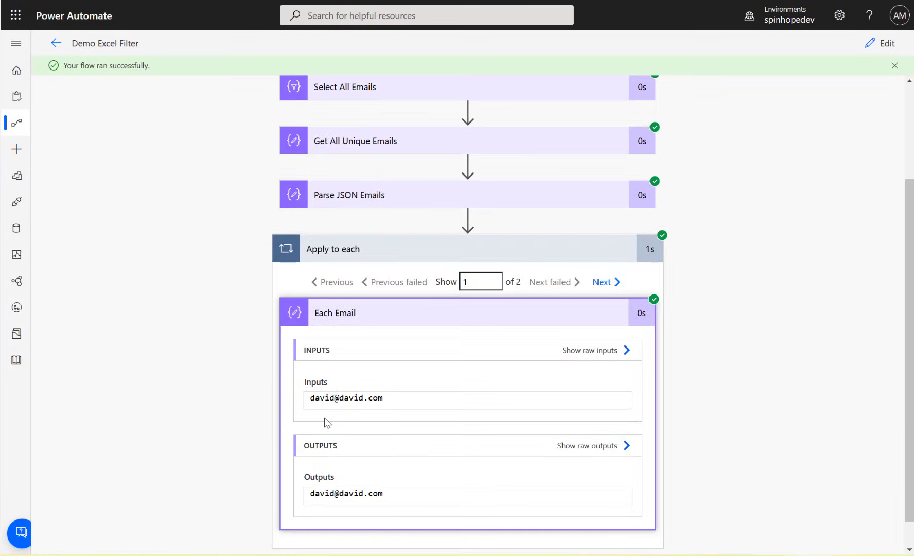
click(615, 282)
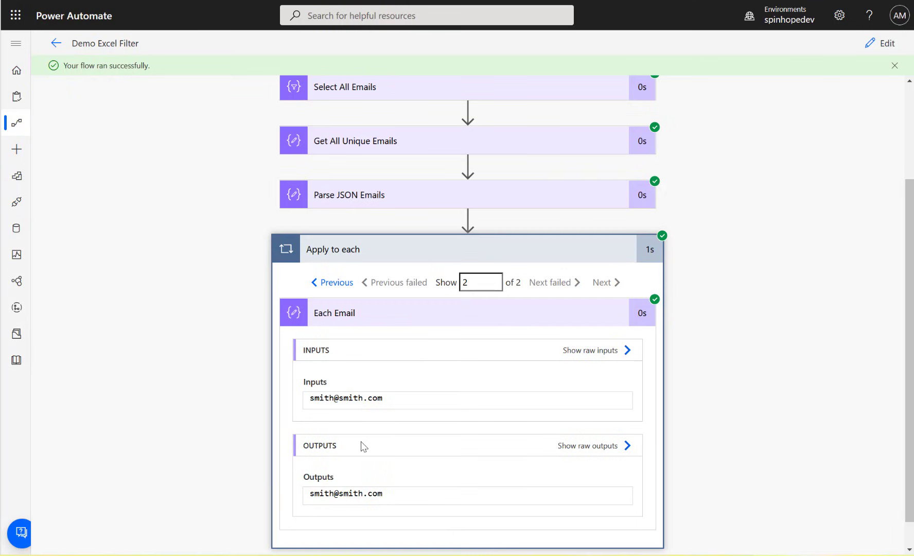
Step: Return to editing and add a Filter array after Each Email, with the Excel value as From and Outputs as the comparison value
click(883, 44)
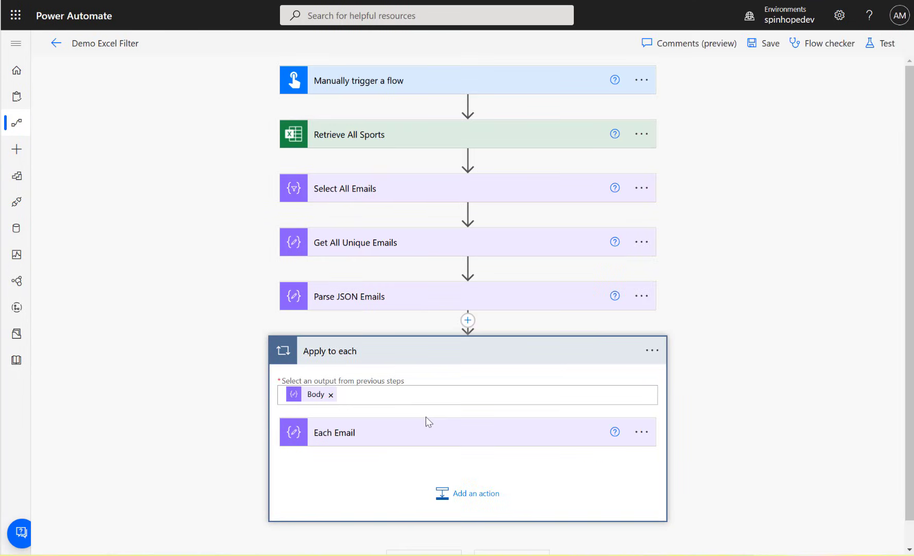
click(450, 490)
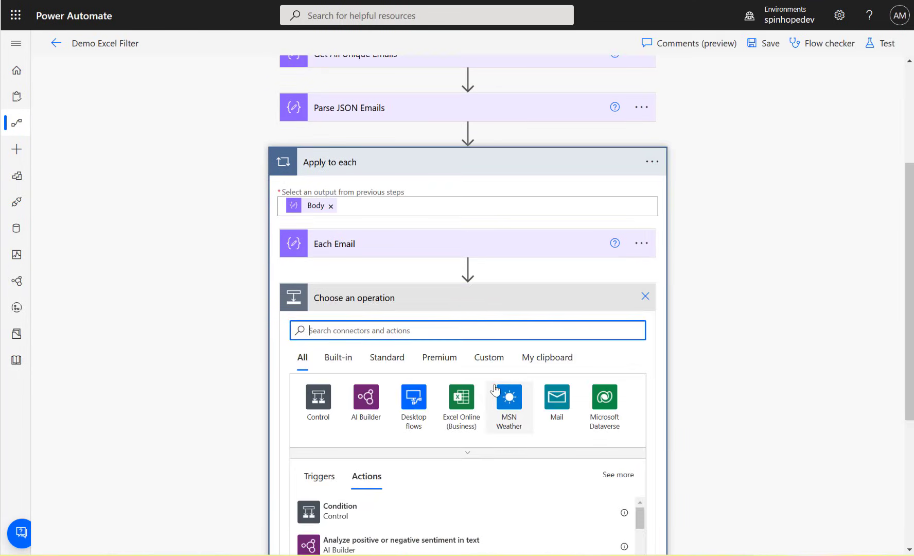
text(f)
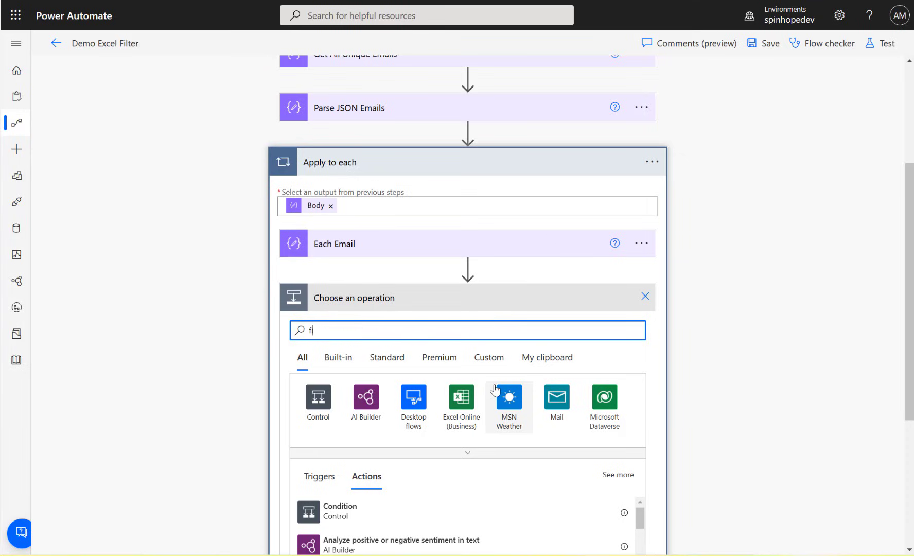
text(ilet)
key(BackSpace)
key(BackSpace)
text(ter)
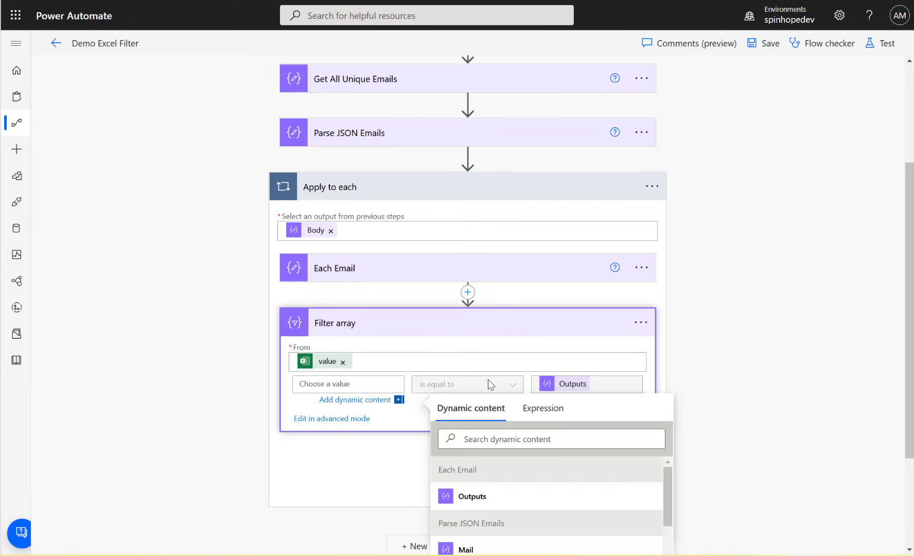
Step: Set the compared value of the Filter array condition to the expression item()?['Email']
click(539, 415)
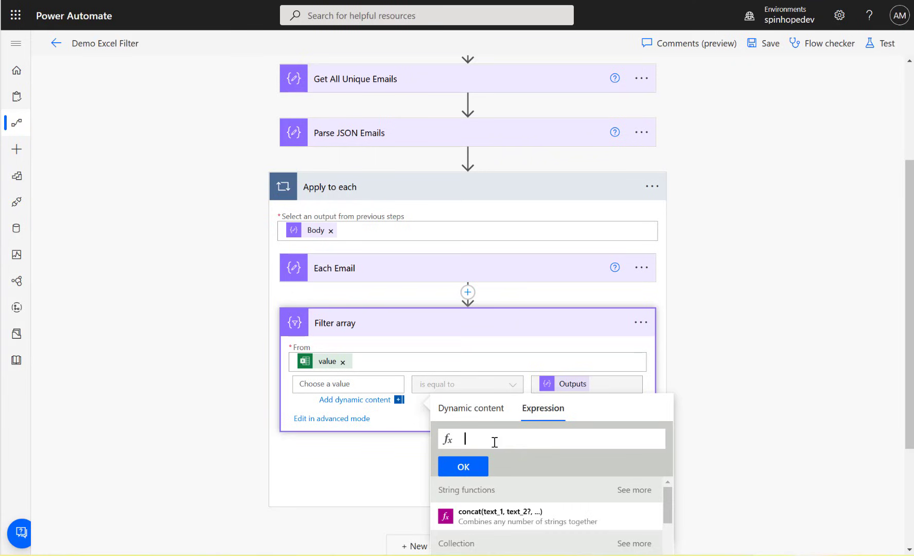
text(item()?['Email')
click(468, 469)
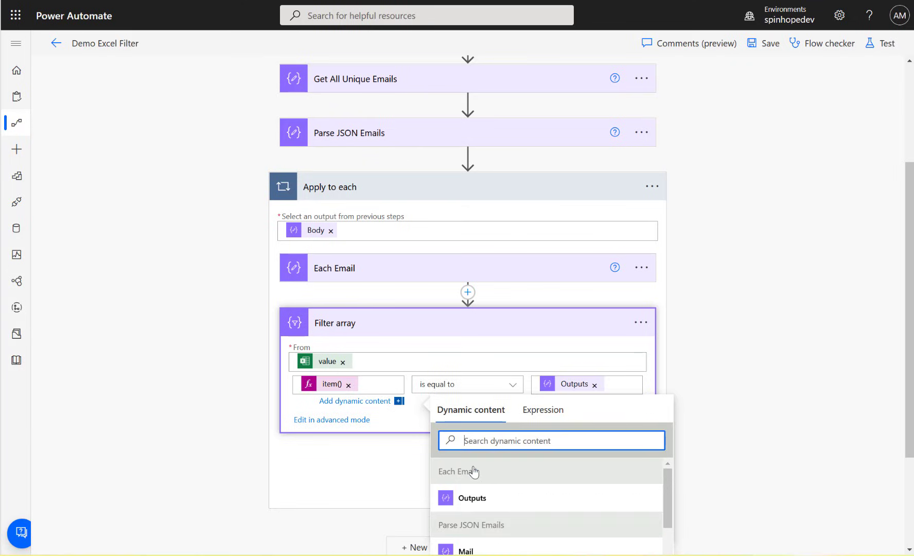
Step: Save the flow and run a manual test with the Filter array action included
click(871, 46)
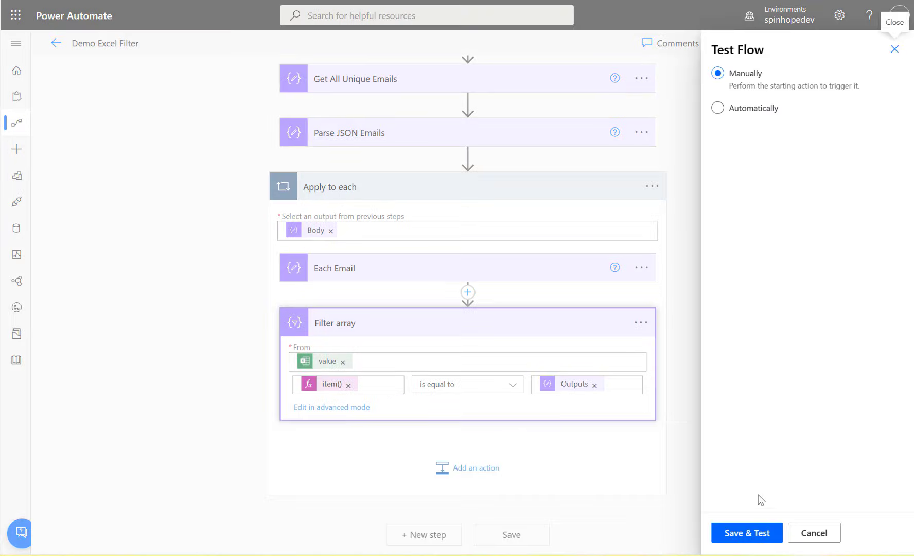
click(755, 532)
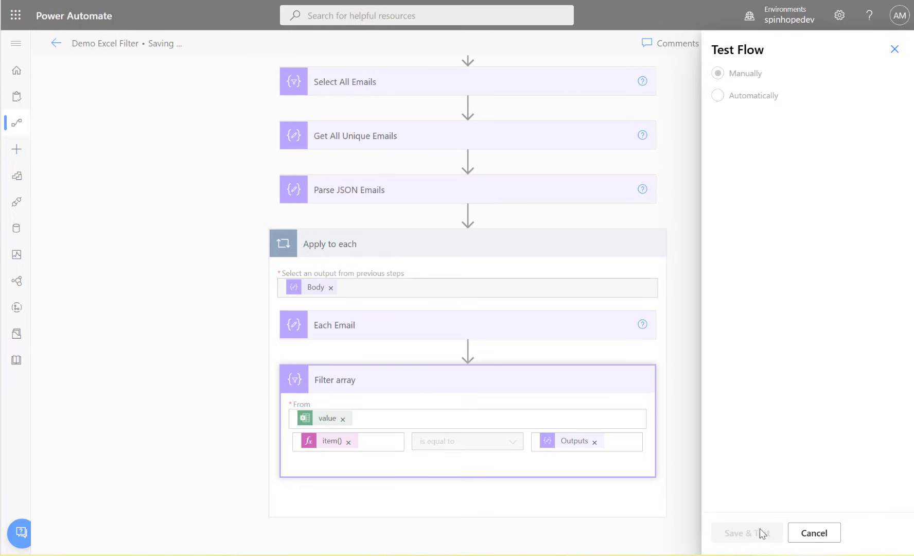
click(759, 532)
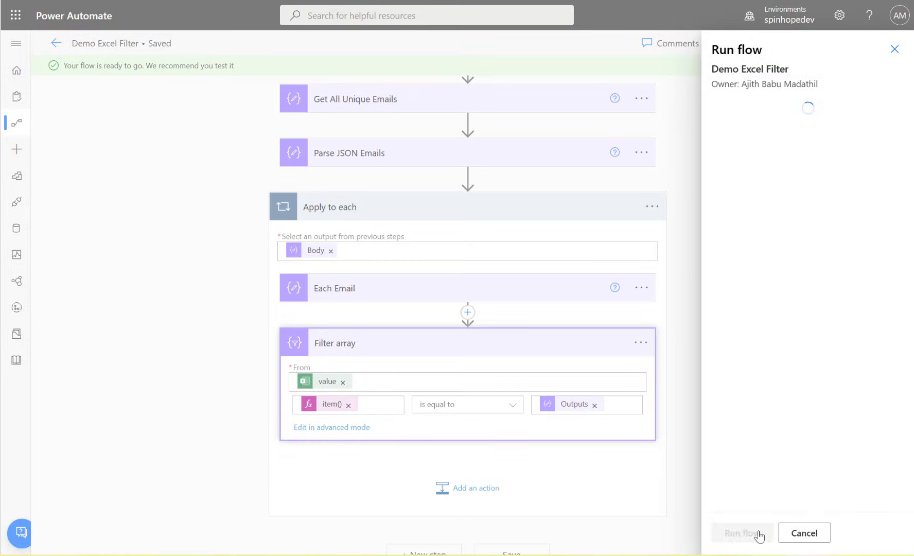
click(759, 535)
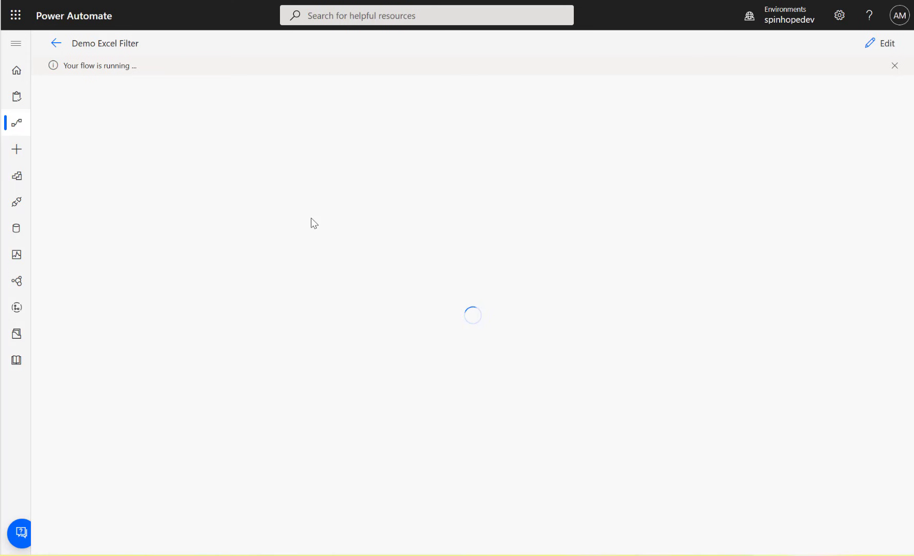
Step: Examine the Filter array inputs and output body for the first Apply to each iteration
click(408, 381)
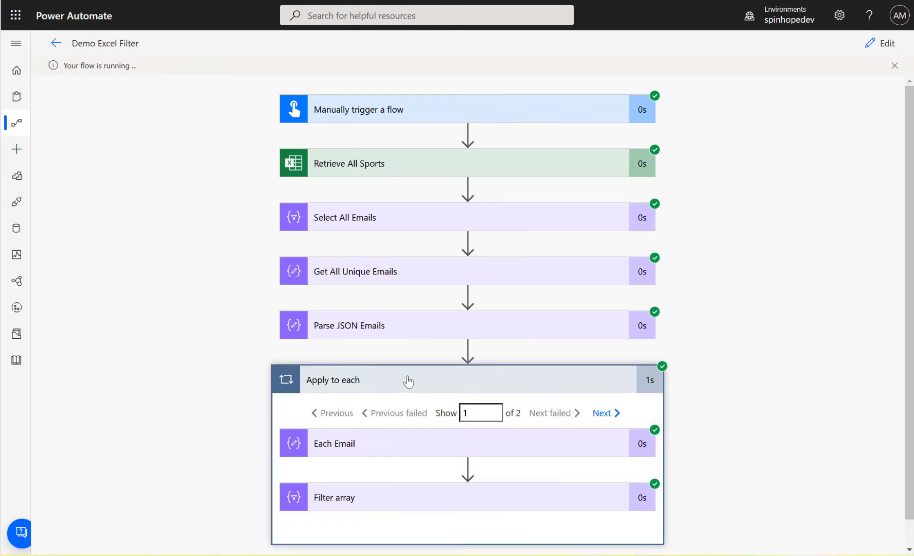
click(405, 470)
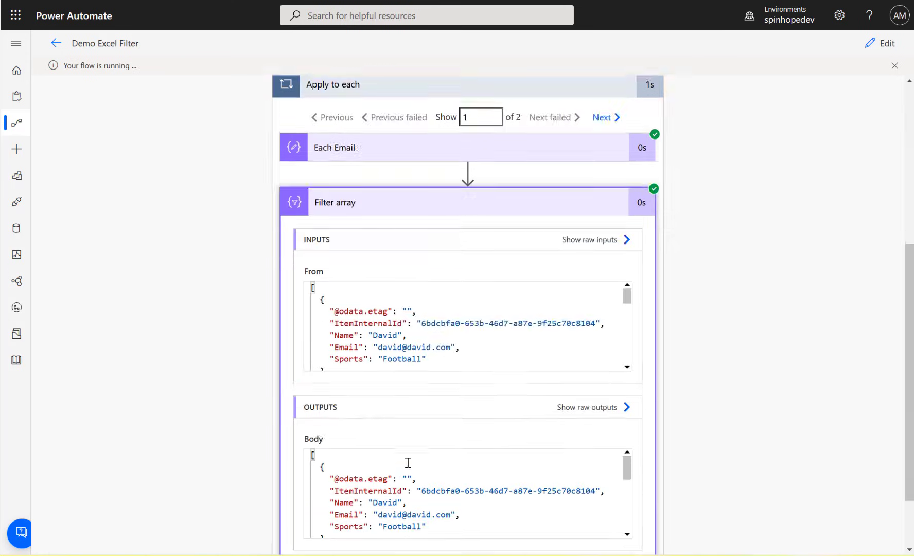
scroll(460, 414, down, 3)
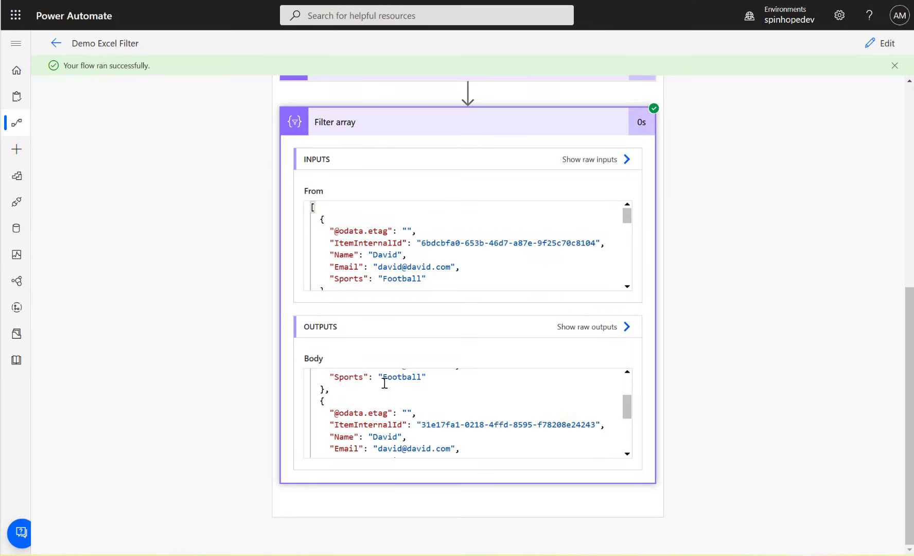
scroll(459, 389, down, 3)
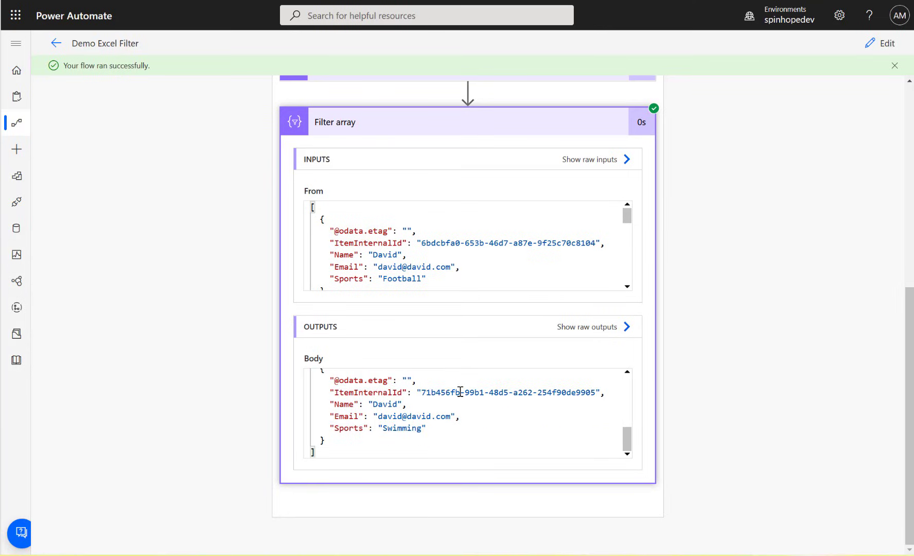
scroll(460, 391, up, 5)
scroll(460, 391, down, 5)
scroll(460, 391, up, 5)
scroll(713, 294, up, 4)
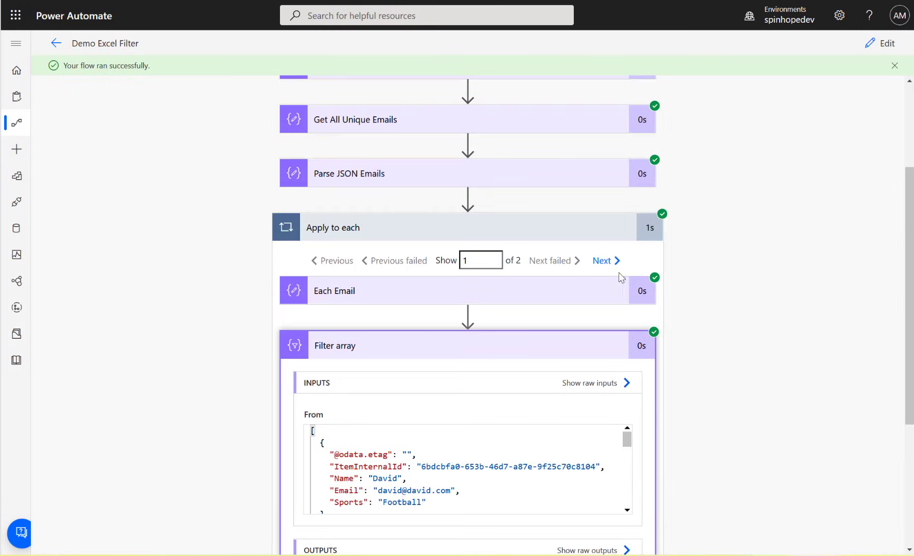
Step: Examine the Filter array output body for the second Apply to each iteration
click(608, 266)
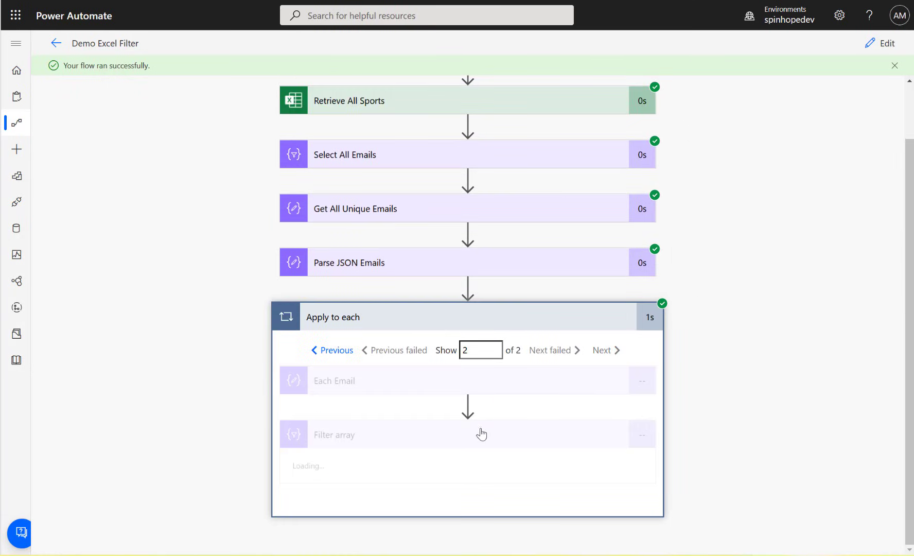
scroll(449, 430, down, 3)
scroll(760, 433, down, 5)
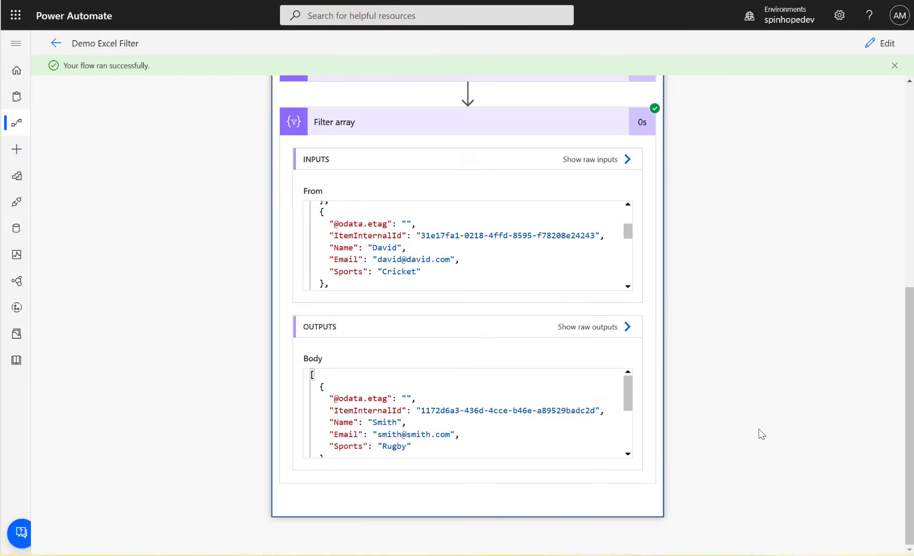
scroll(532, 425, down, 3)
scroll(524, 420, up, 3)
scroll(524, 420, down, 2)
scroll(524, 420, down, 1)
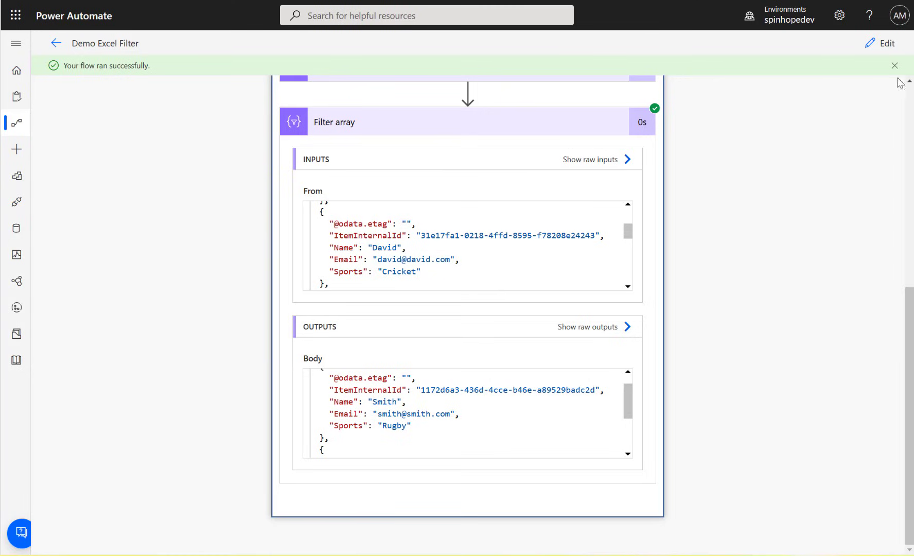
Step: Return to editing the flow at the Apply to each loop, without adding another action
click(881, 42)
scroll(741, 304, down, 3)
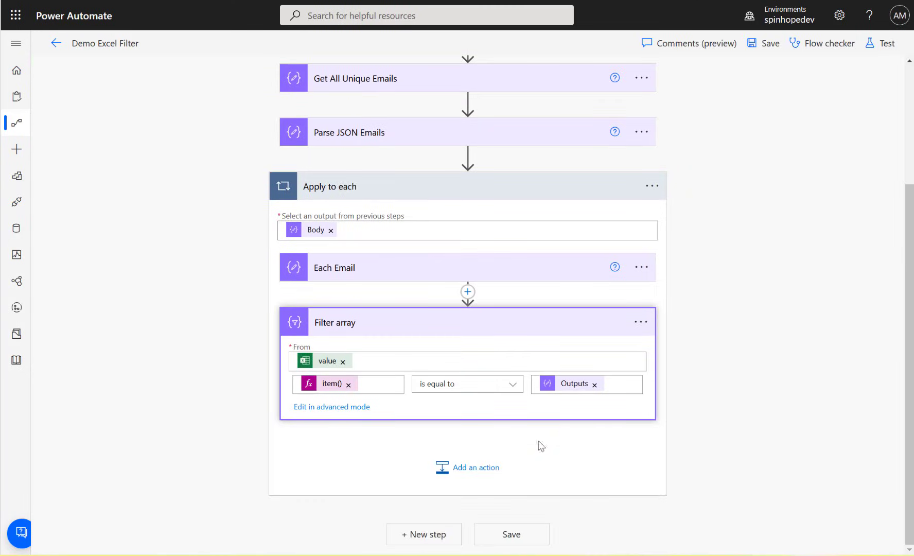
click(483, 468)
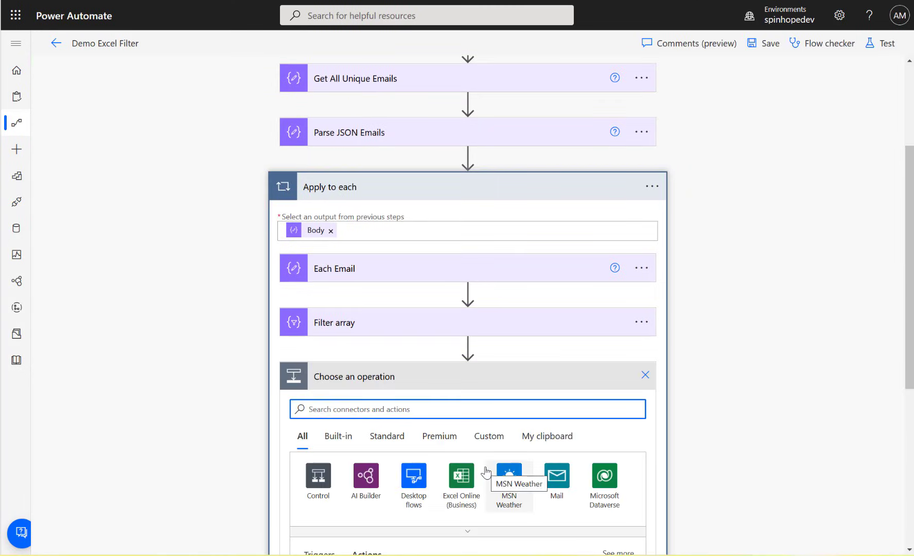
click(645, 376)
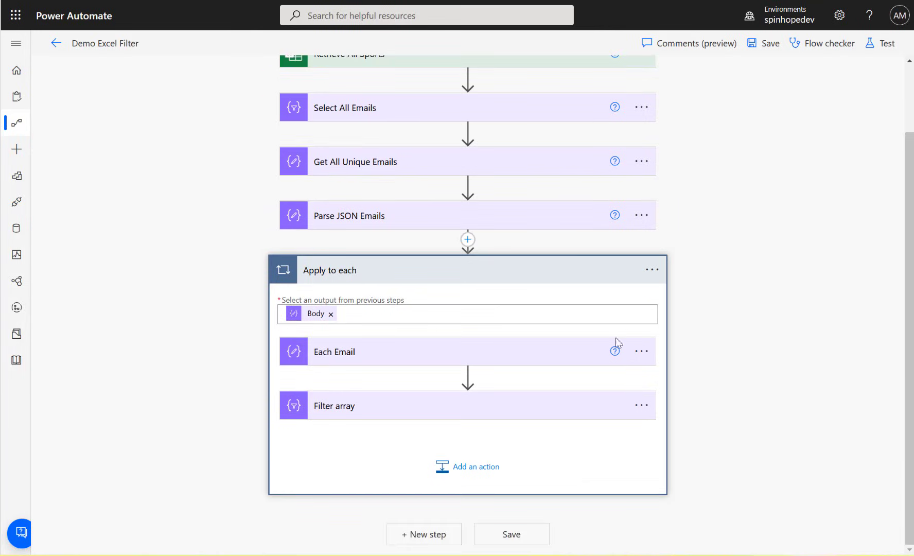
Step: Rename the Filter array action inside the Apply to each loop as "Filter using Each Email"
click(636, 406)
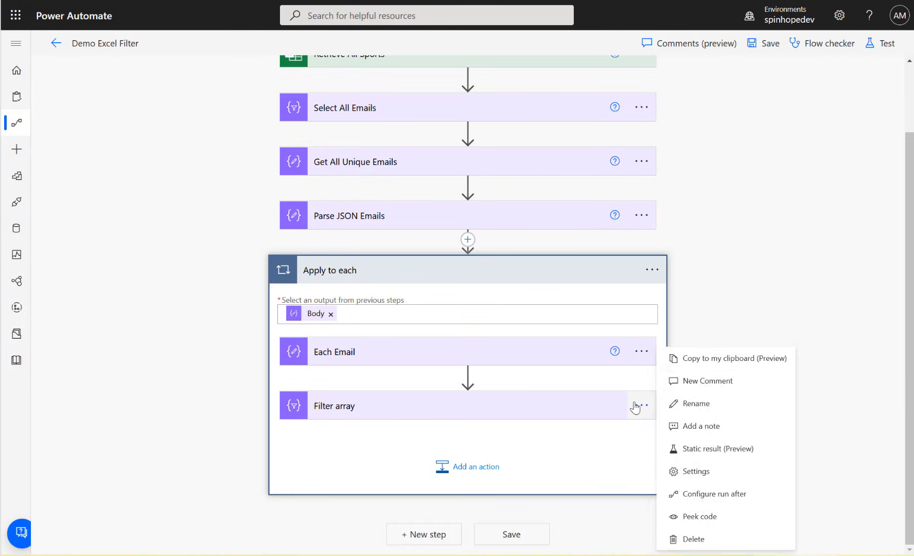
click(699, 404)
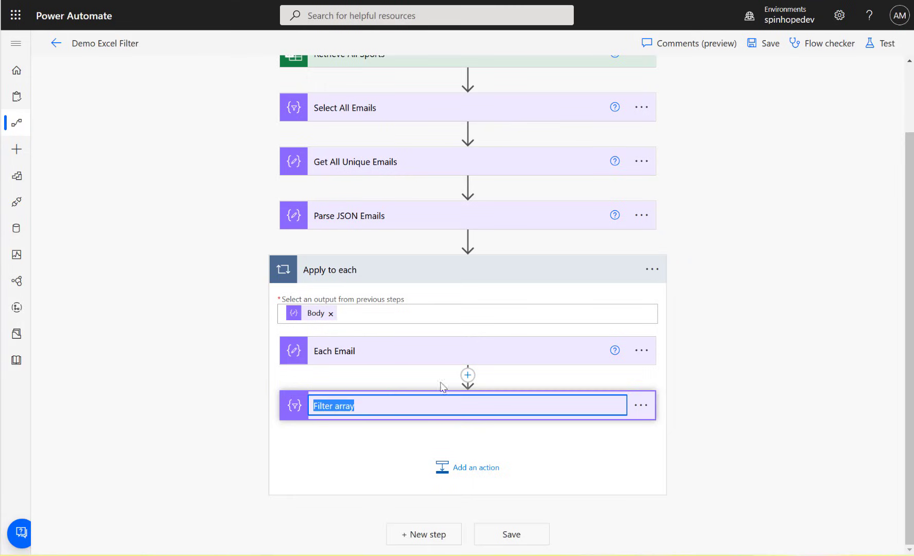
click(391, 403)
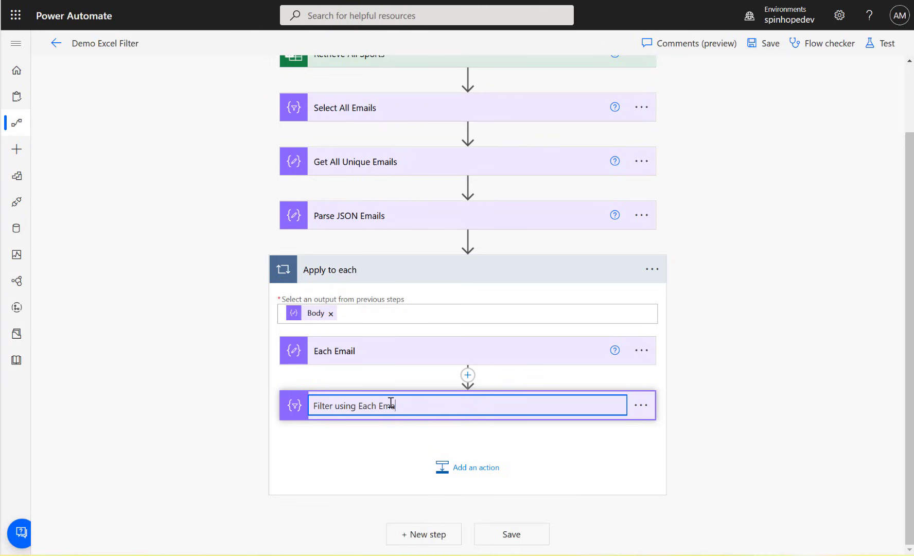
Step: Add a Create HTML table action after Filter using Each Email inside the Apply to each loop
click(462, 473)
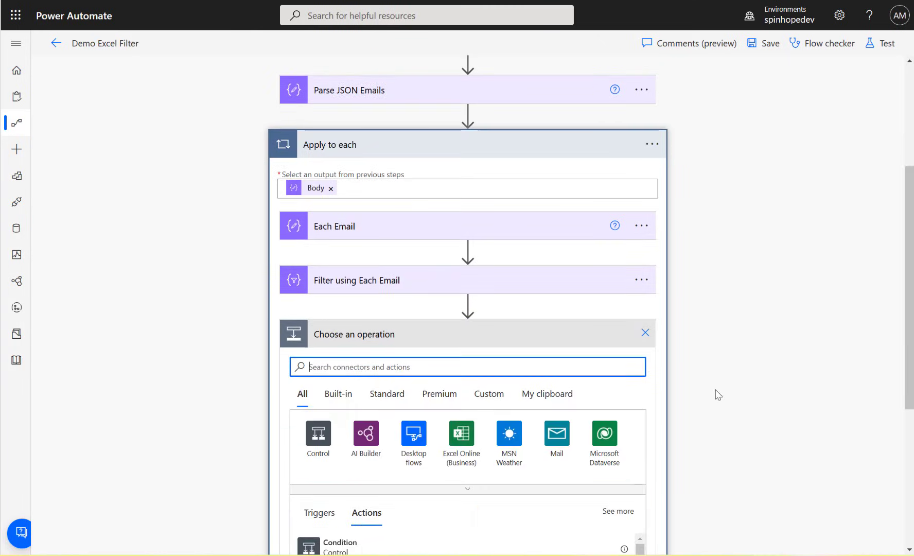
text(convert )
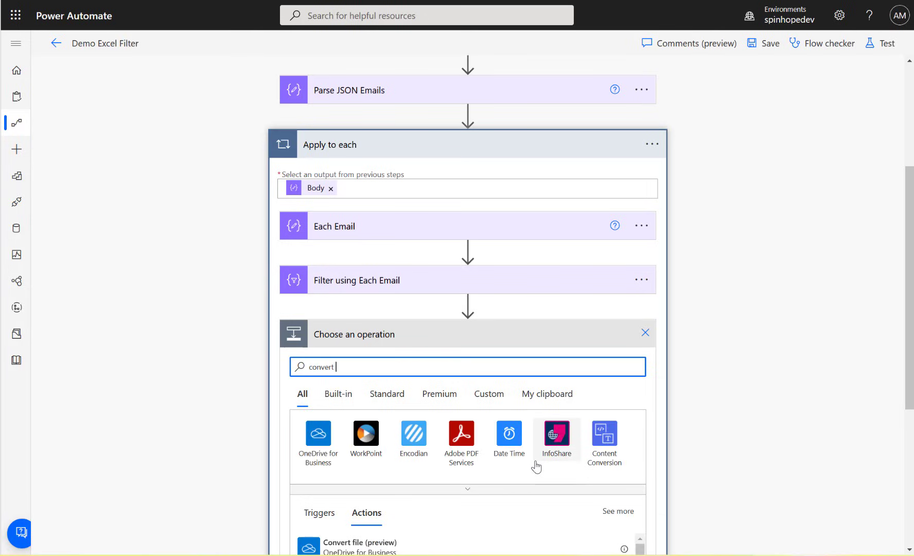
text(html)
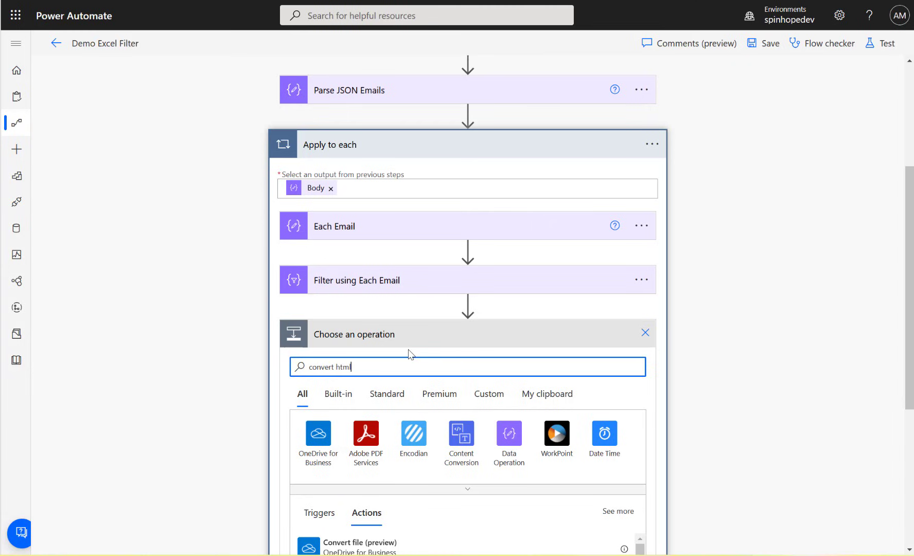
key(ctrl+a)
text(create )
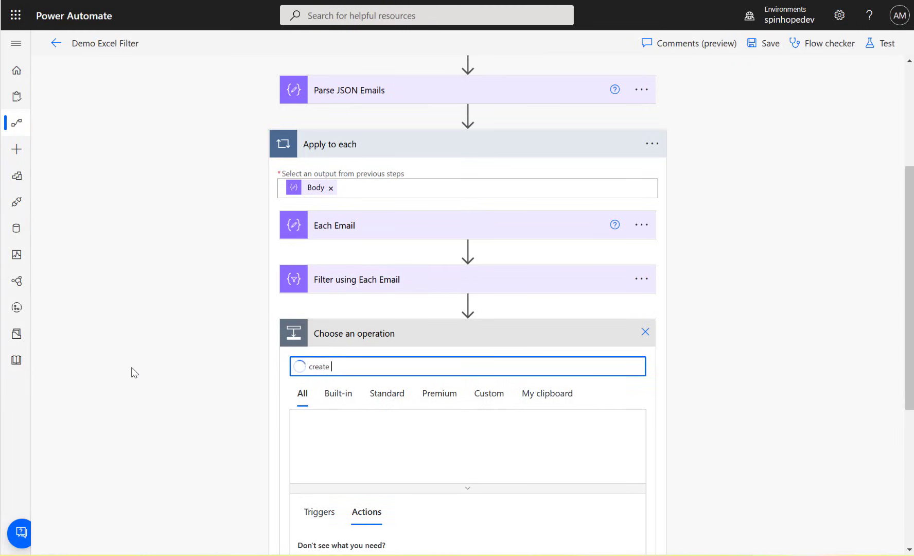
text(html)
scroll(283, 386, down, 3)
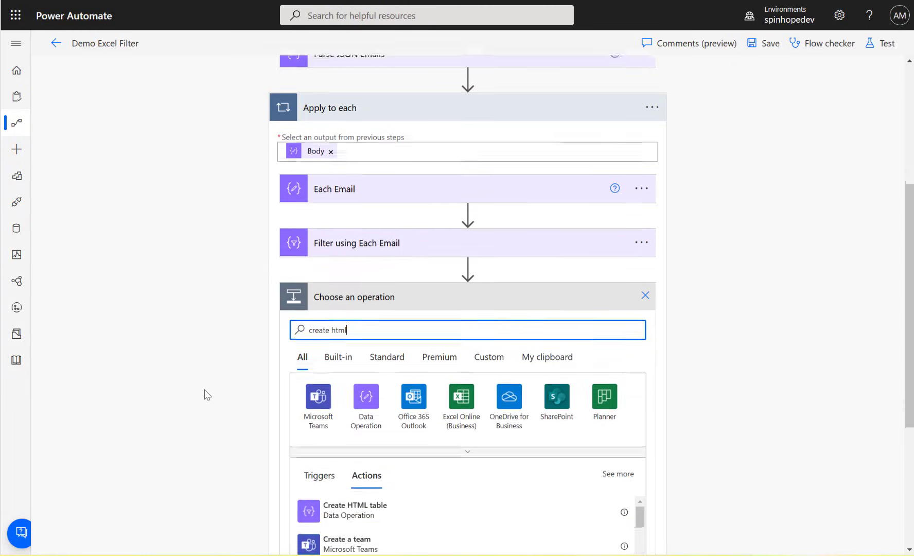
click(360, 369)
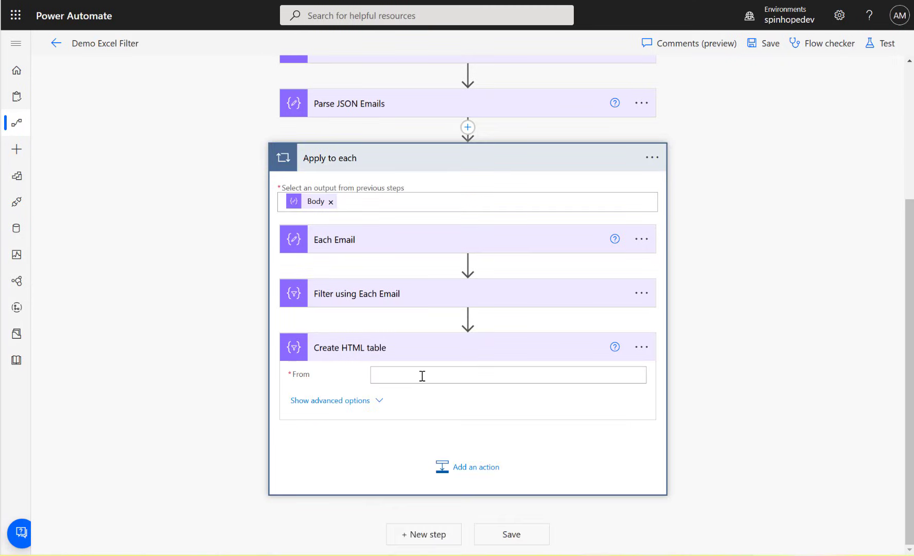
Step: Set the HTML table's From source to the Body of Filter using Each Email and reveal its advanced options
click(422, 375)
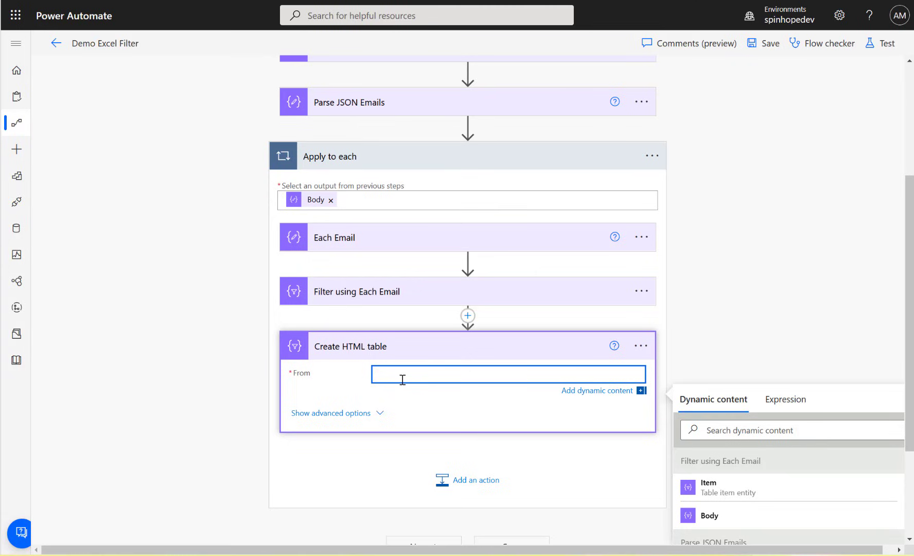
click(710, 516)
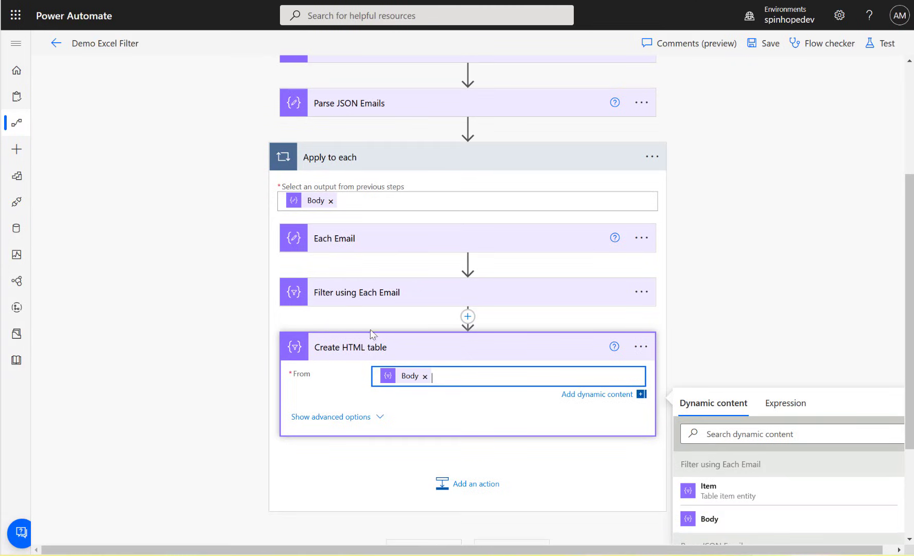
click(337, 418)
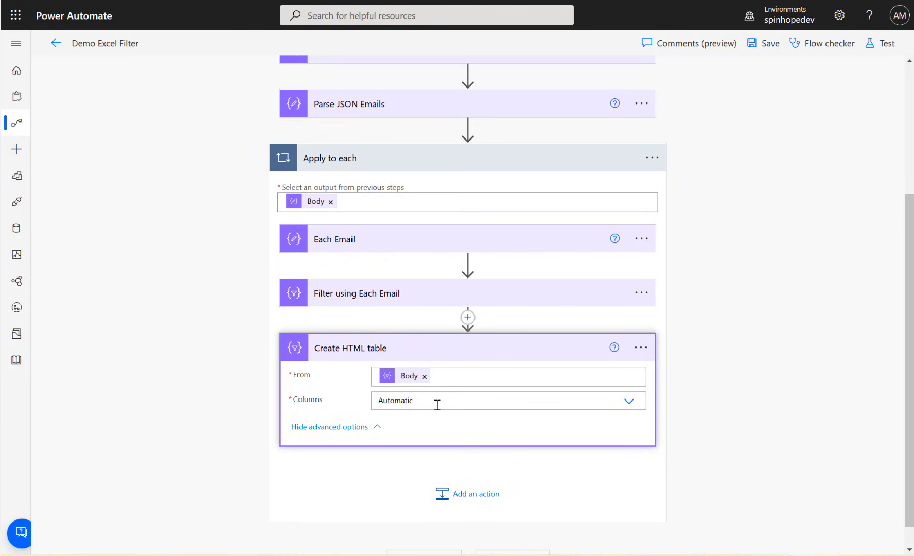
Step: Save the flow and run a manual test with the Create HTML table action included
click(878, 46)
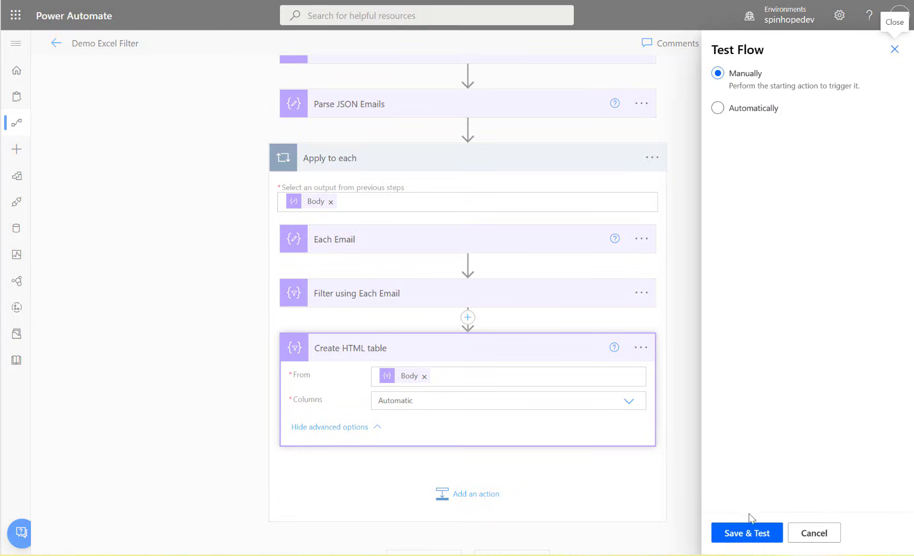
click(744, 533)
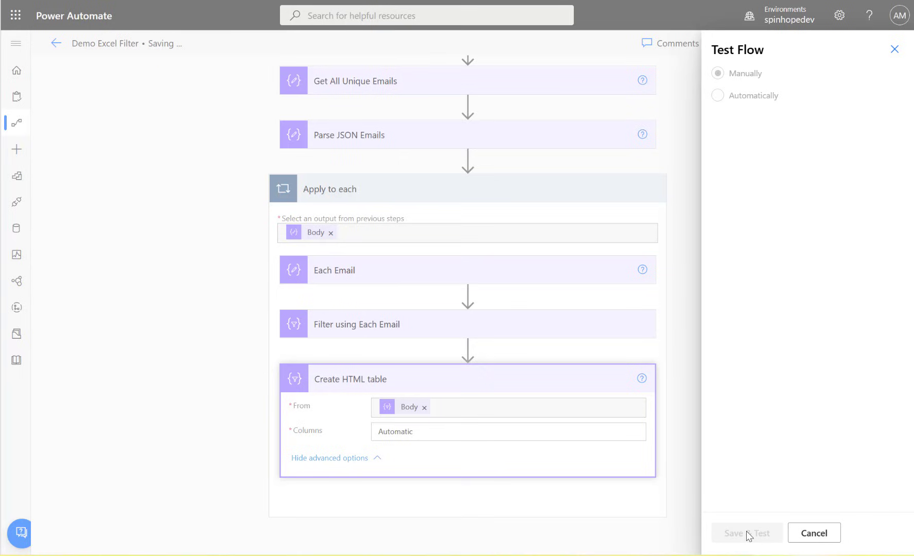
click(745, 533)
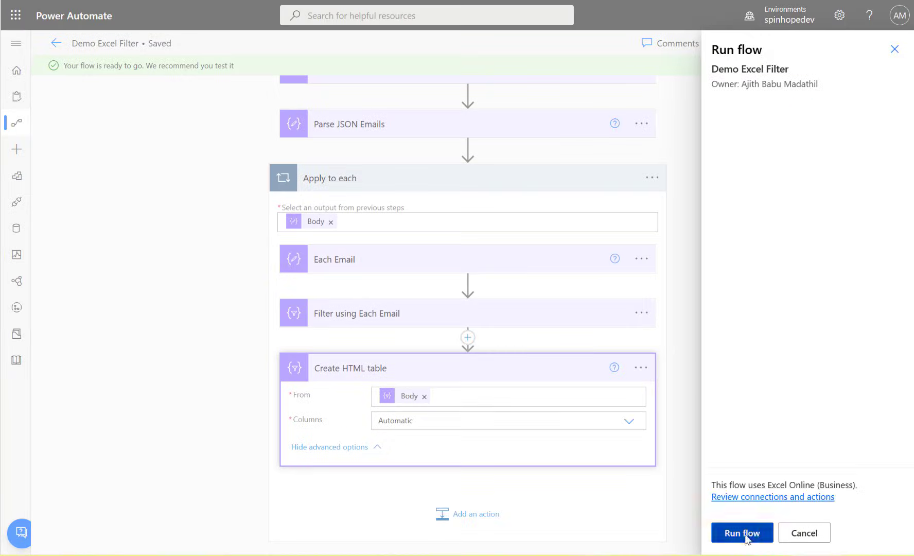
click(736, 533)
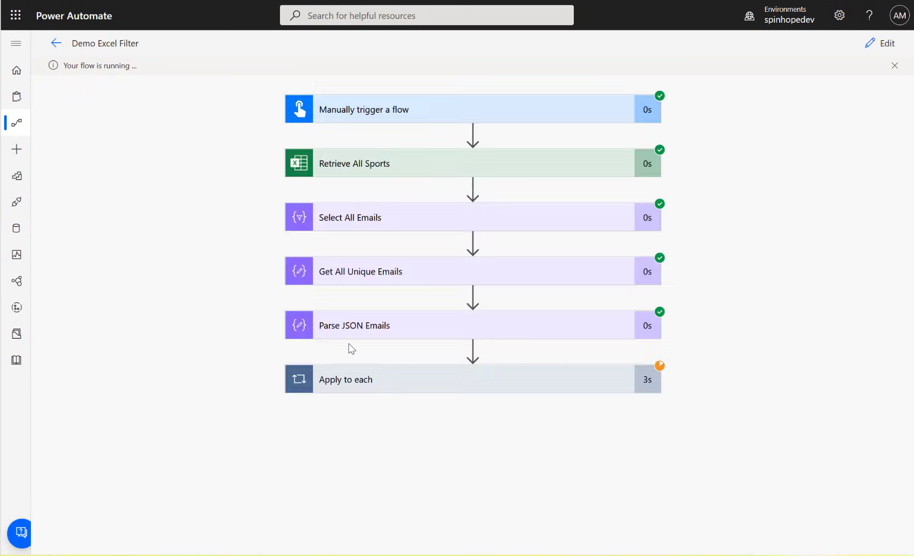
Step: Examine the Create HTML table output columns for the first Apply to each iteration
click(408, 391)
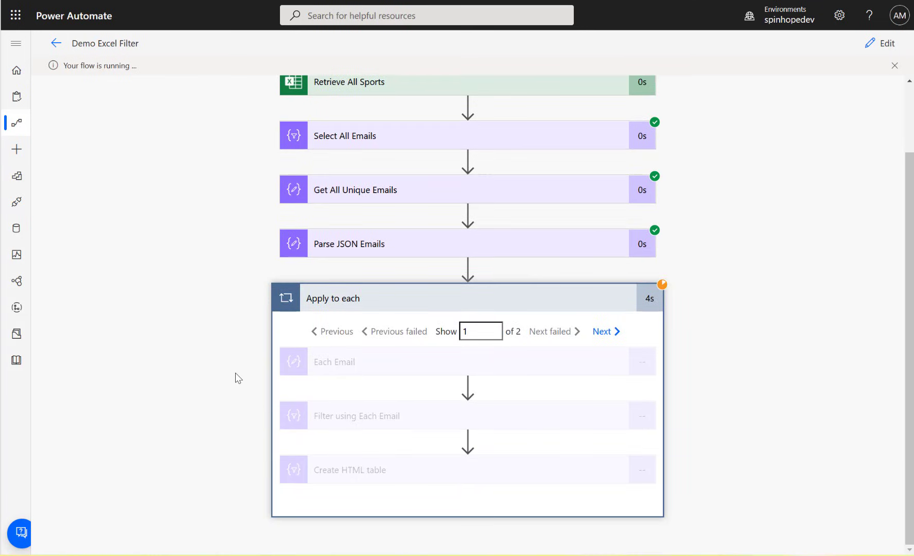
click(456, 469)
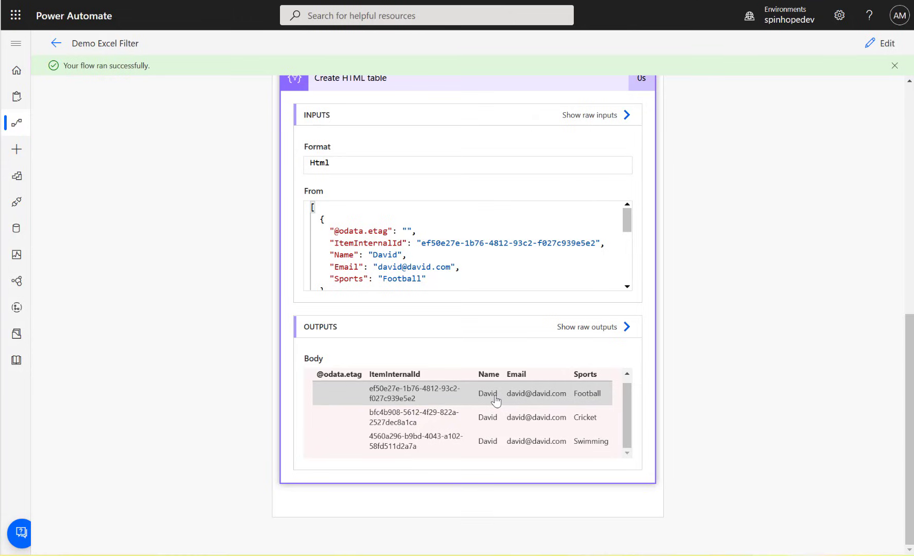
double_click(585, 375)
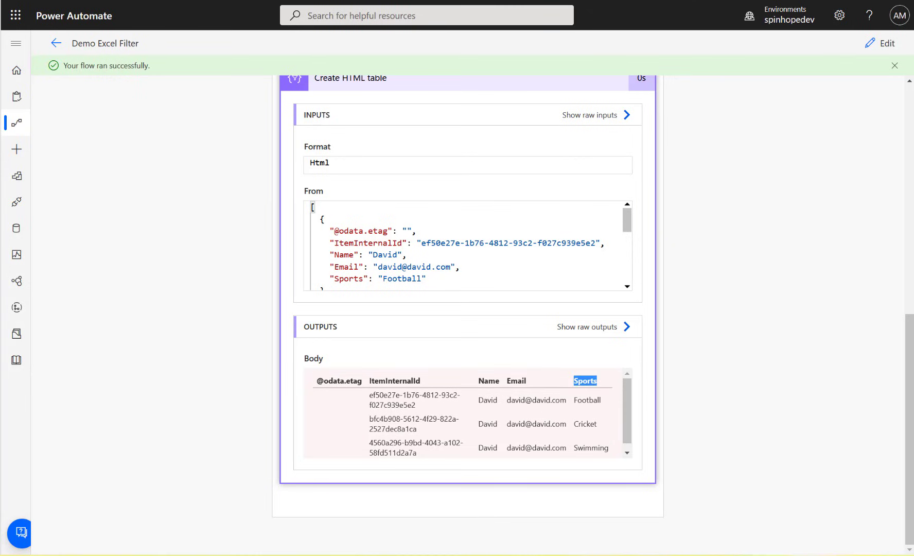
Step: Return to editing the flow, set the HTML table's Columns to Custom and enter the header Sport
click(884, 43)
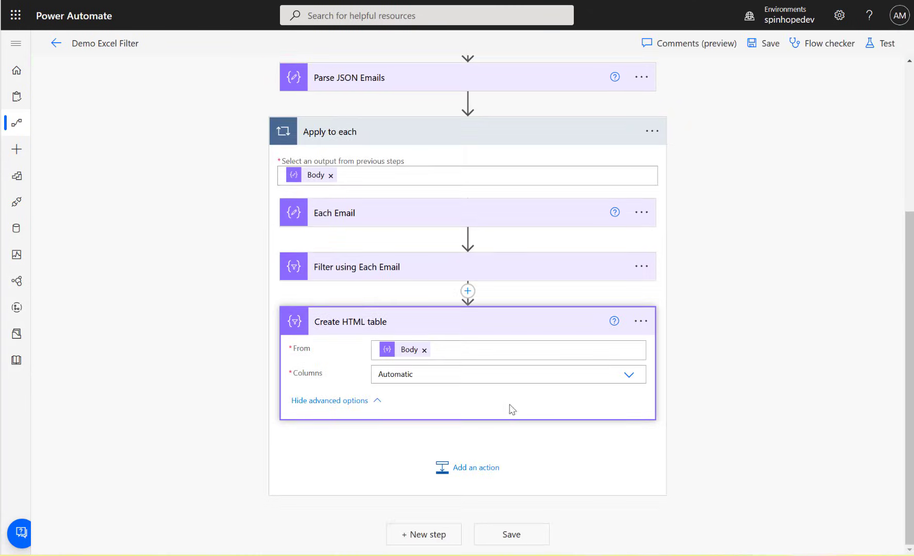
click(629, 375)
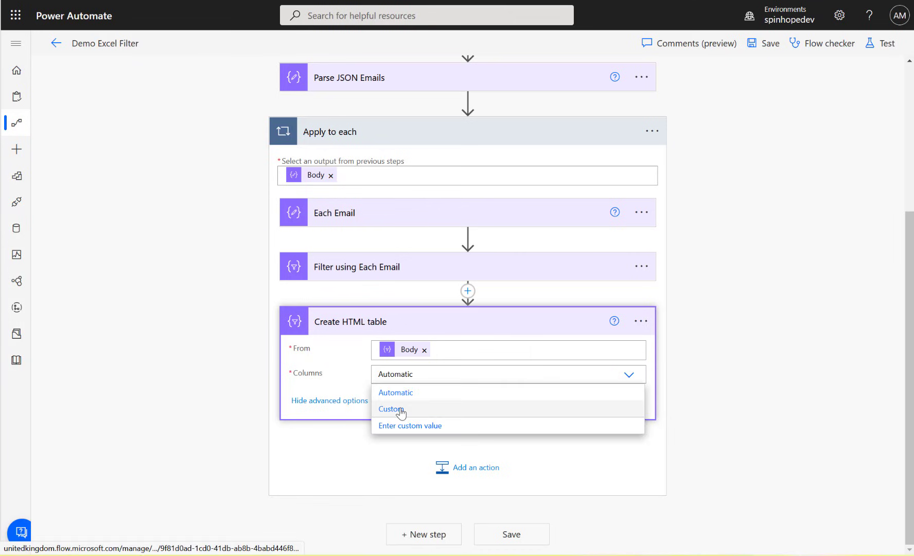
click(399, 409)
click(387, 406)
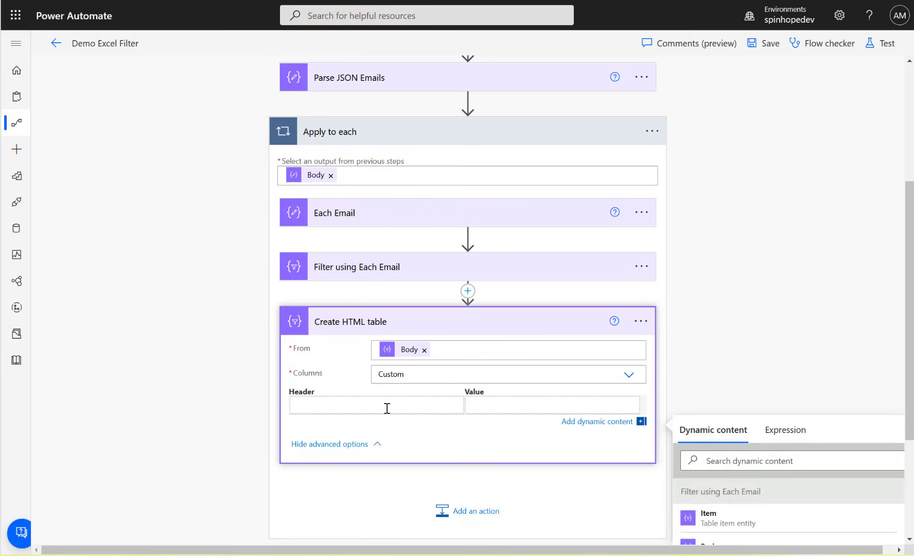
text(Sorot)
key(BackSpace)
key(BackSpace)
key(BackSpace)
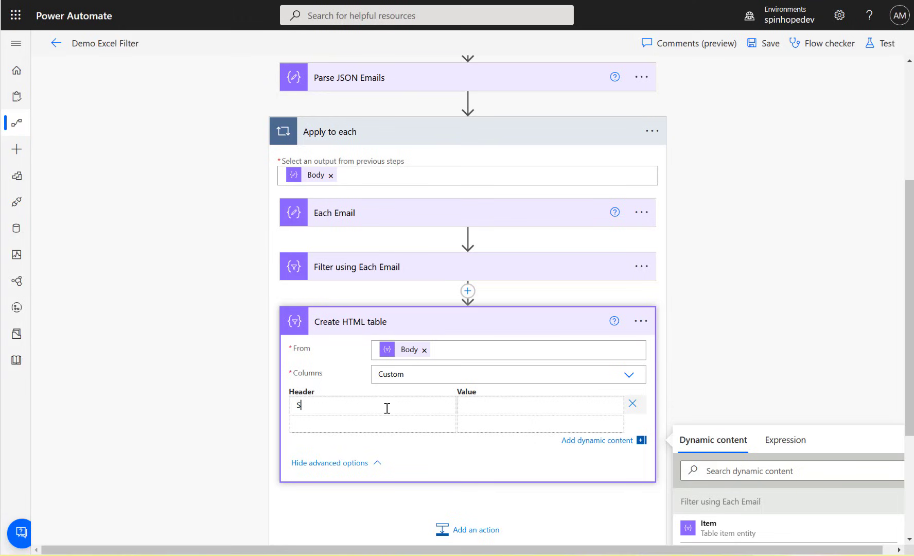
Step: Set the Sport column's value to the expression item()?['Sports'], checking the column name in the Sports.xlsx workbook
click(468, 404)
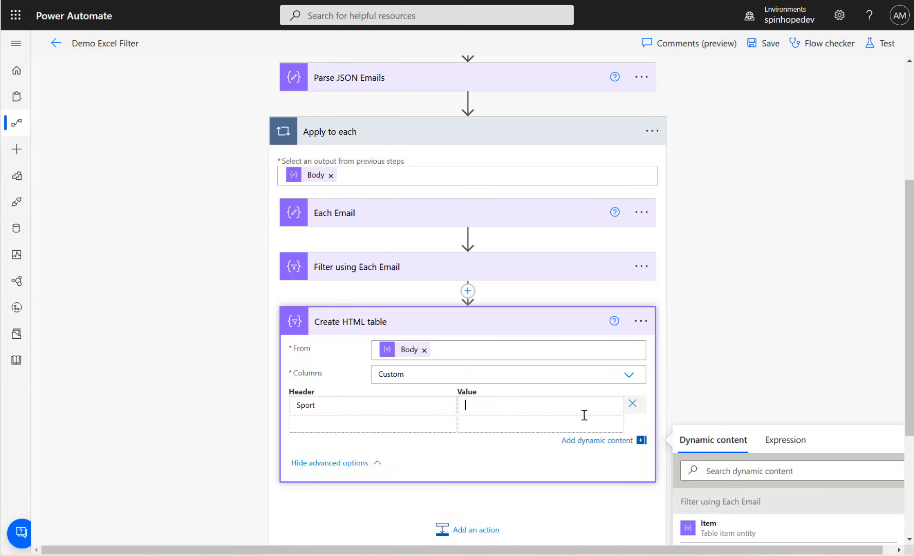
click(784, 443)
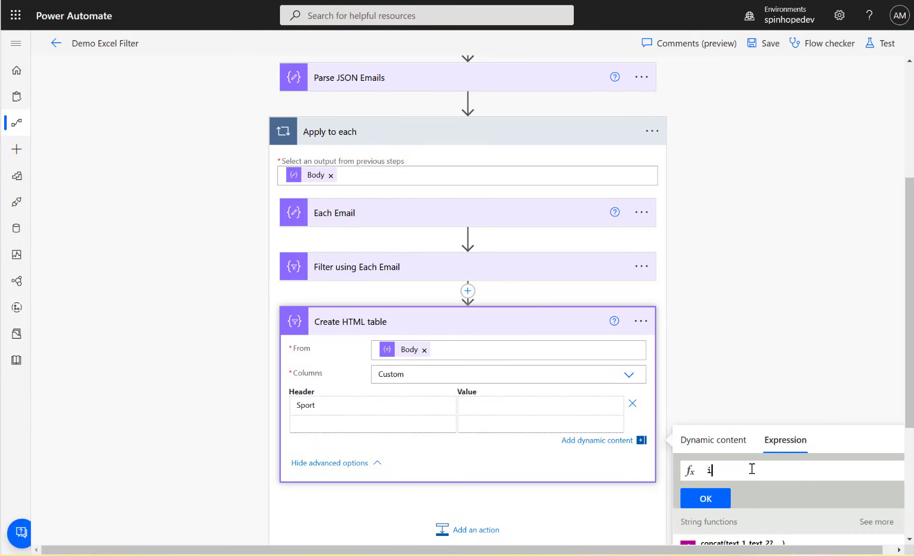
text(item()?['Sport)
key(alt+Tab)
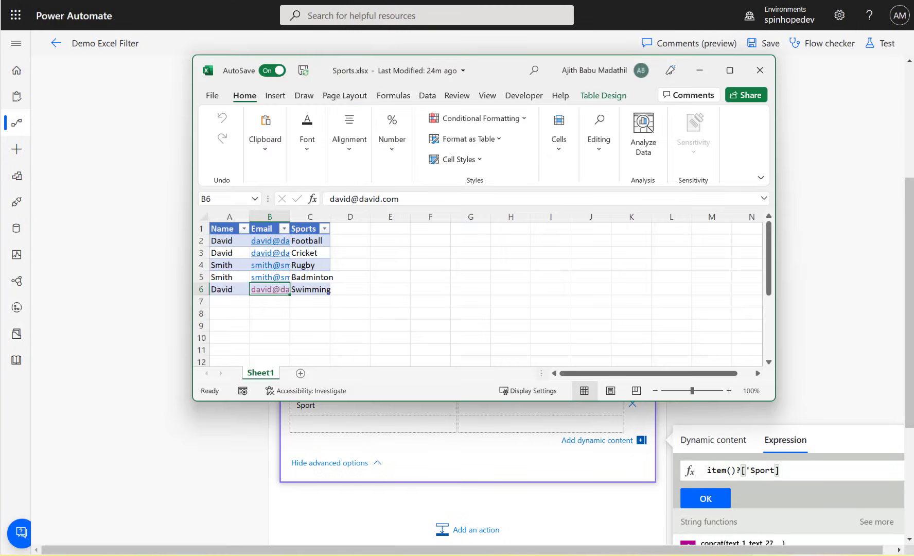
key(alt+Tab)
text(s')
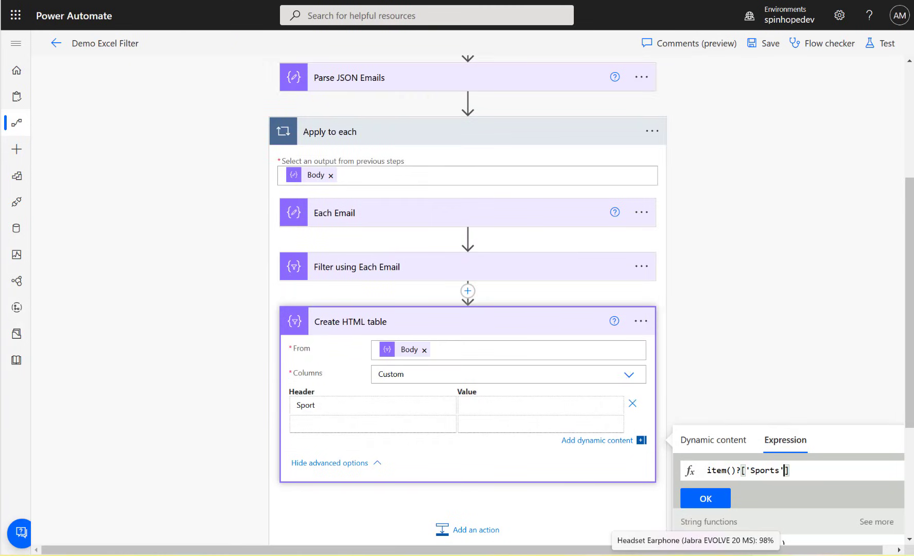
click(700, 498)
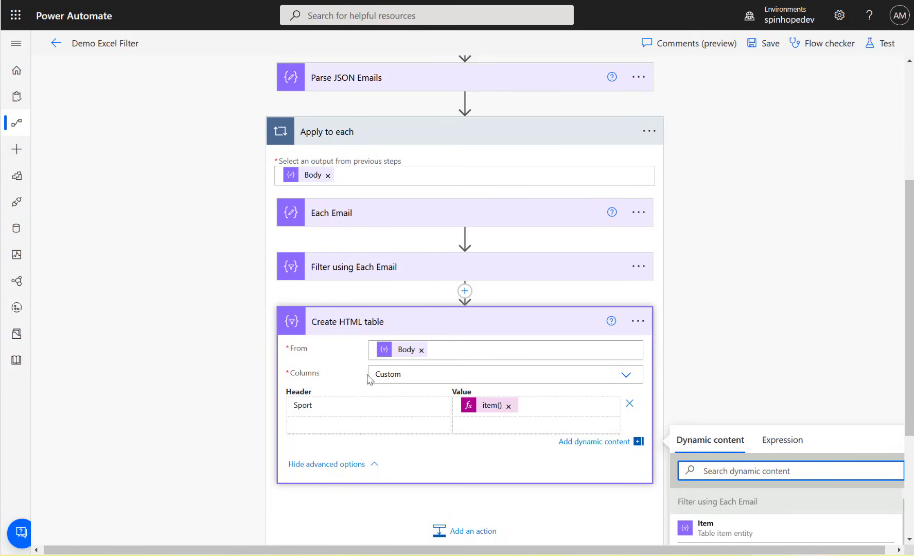
click(374, 427)
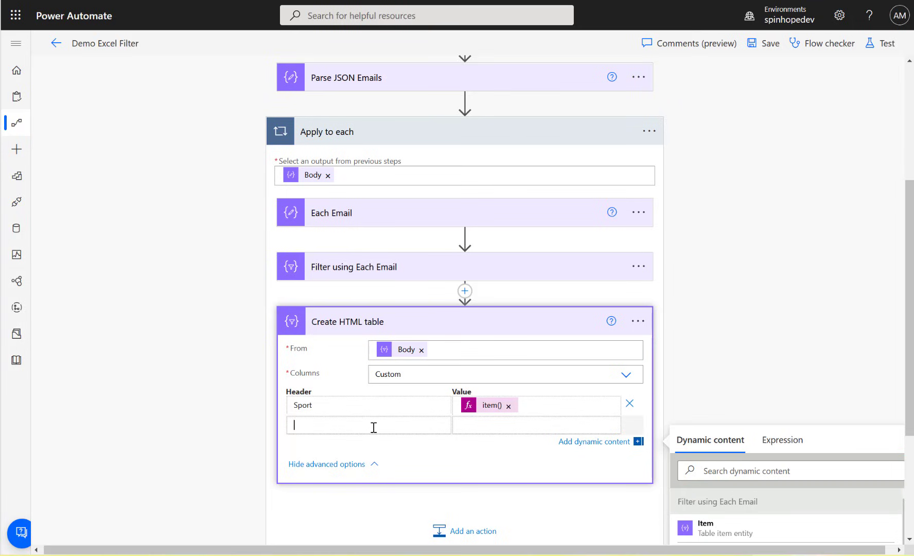
text(Name)
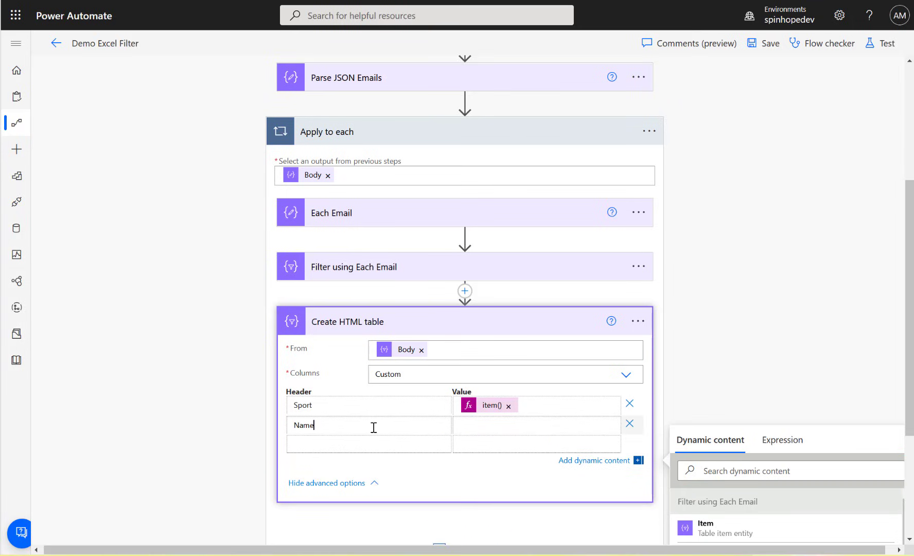
key(Tab)
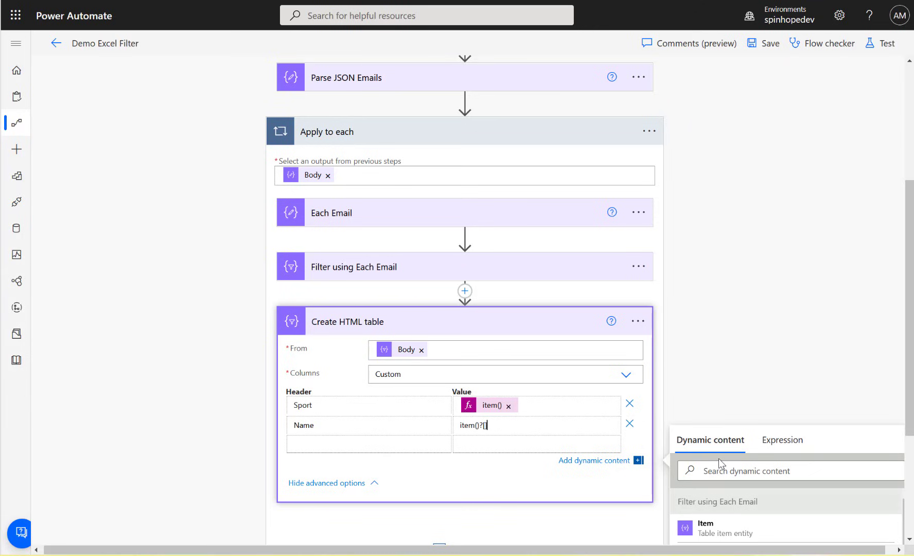
key(alt+Tab)
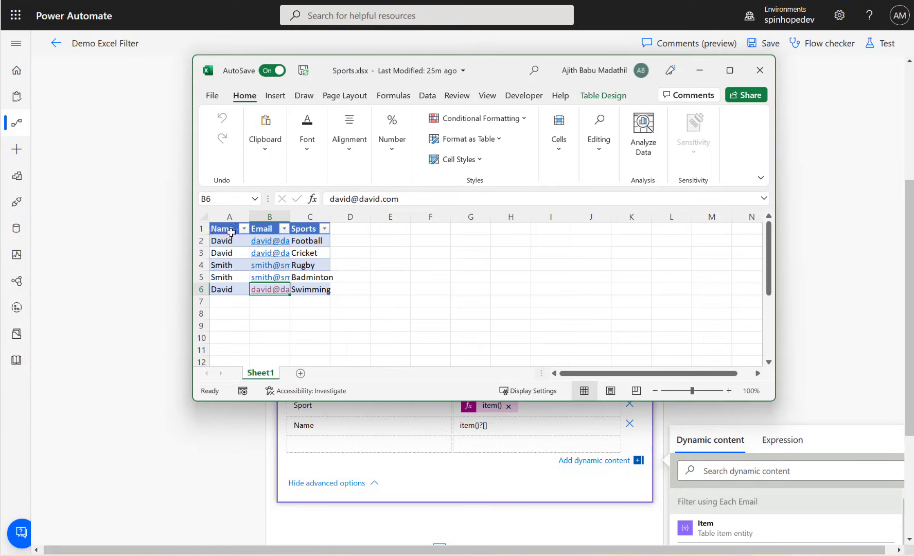
click(150, 301)
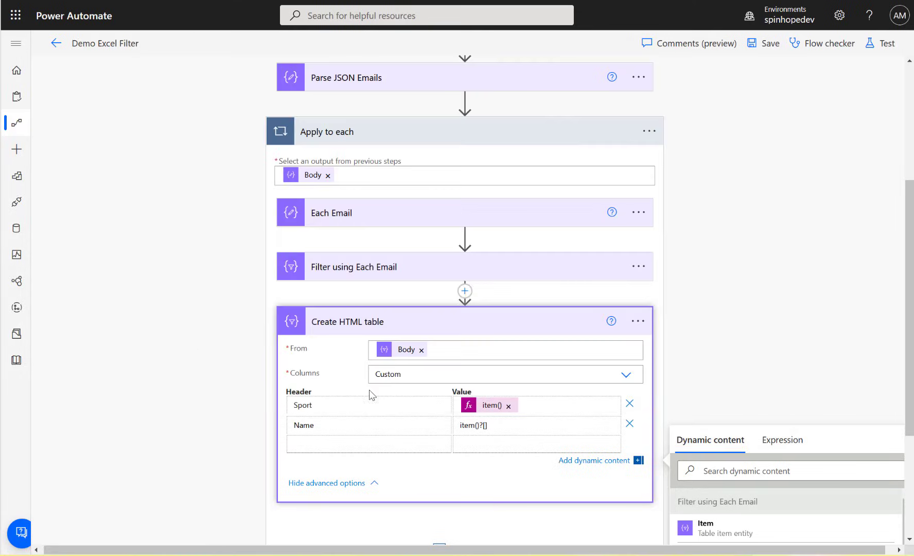
click(633, 424)
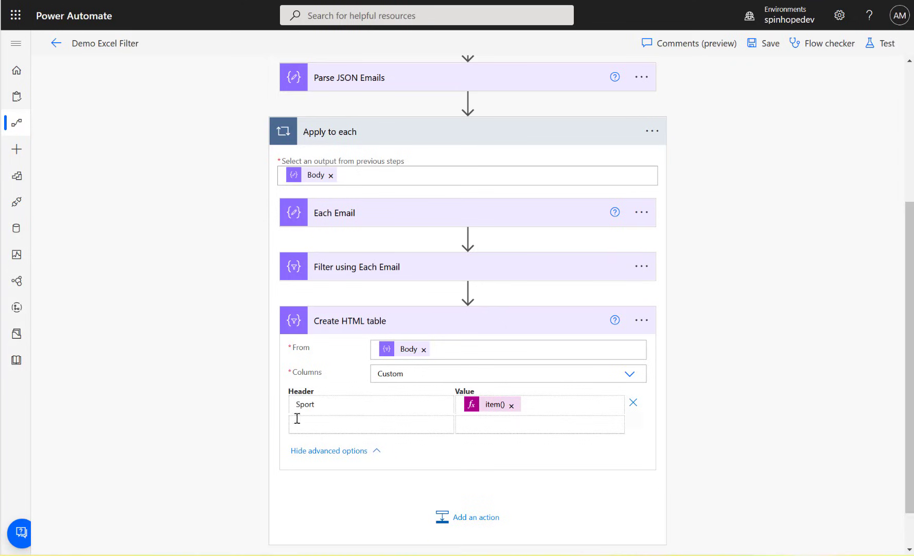
Step: Run a manual test of the flow with the custom Sport column in the HTML table
click(881, 44)
click(751, 533)
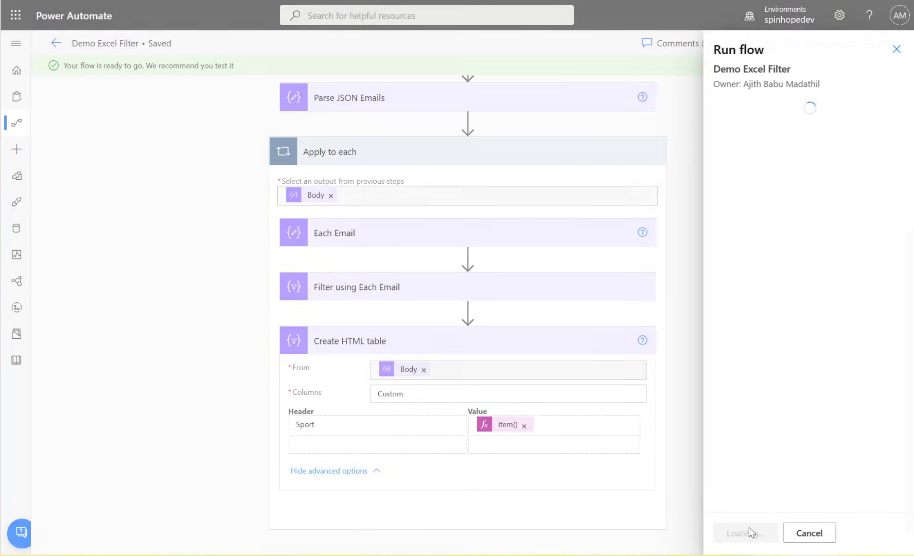
click(752, 534)
click(736, 533)
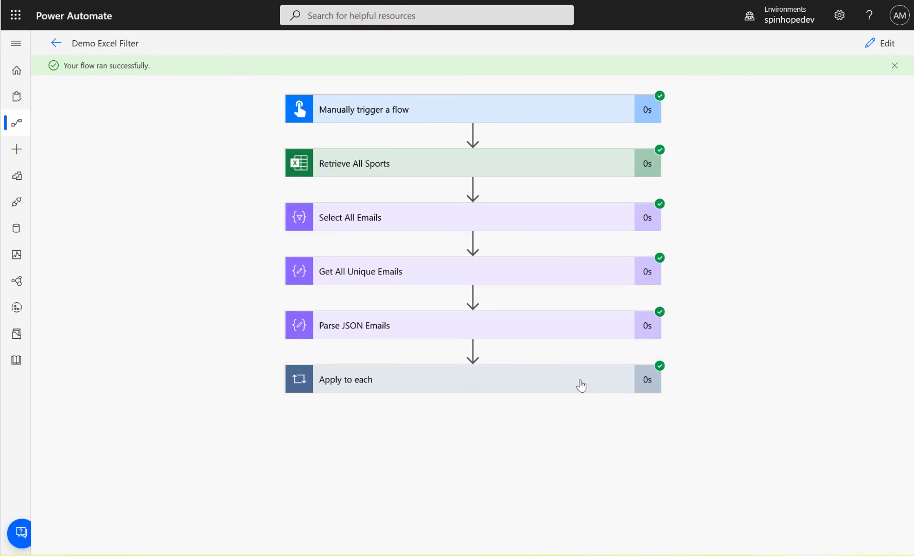
Step: Examine the Create HTML table output for the first and second Apply to each iterations
click(470, 389)
scroll(479, 392, down, 2)
click(442, 469)
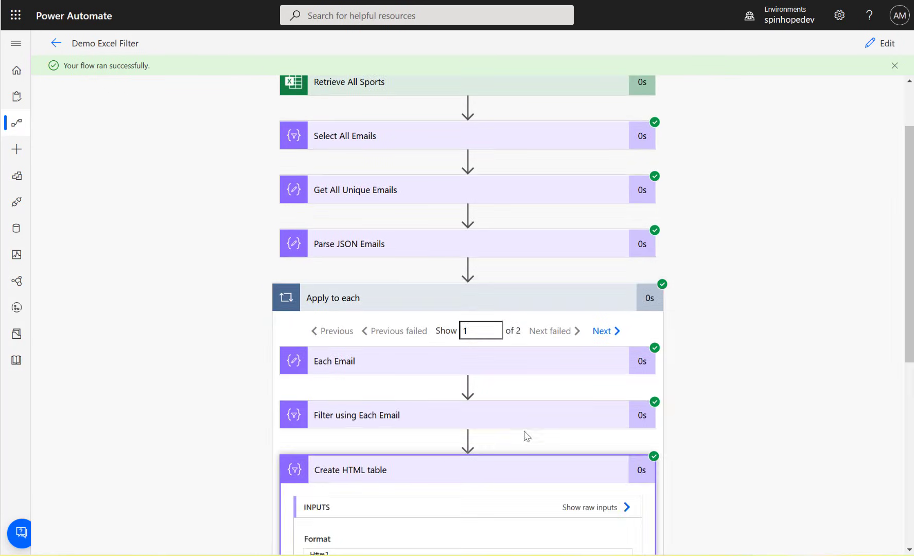
scroll(525, 432, down, 7)
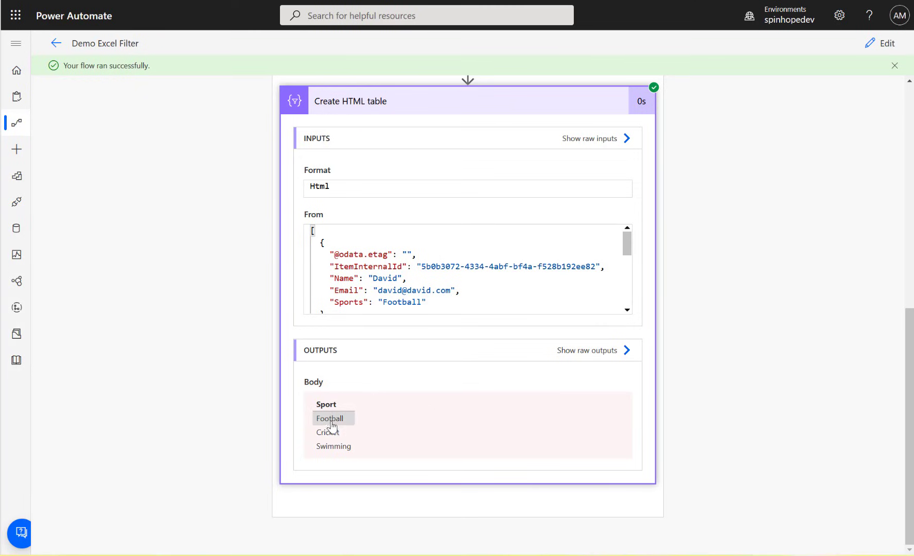
scroll(772, 265, up, 4)
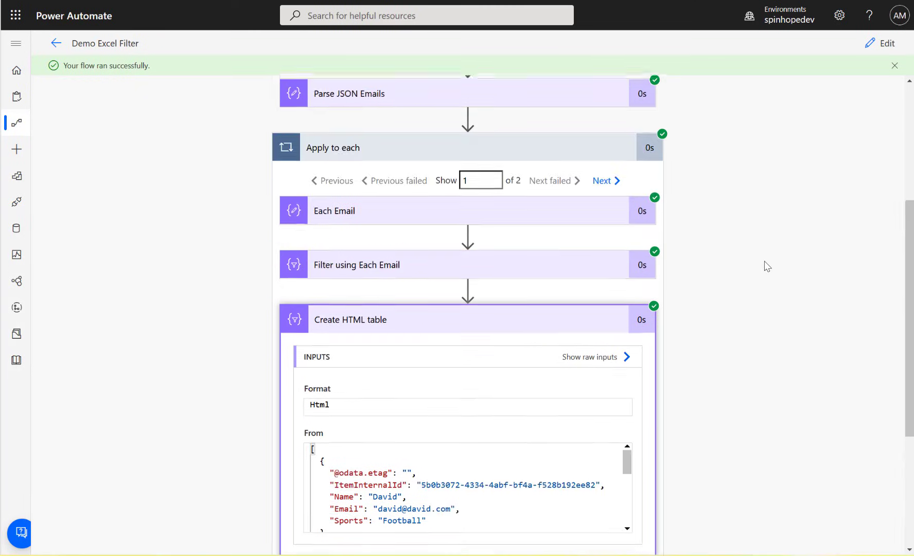
click(612, 185)
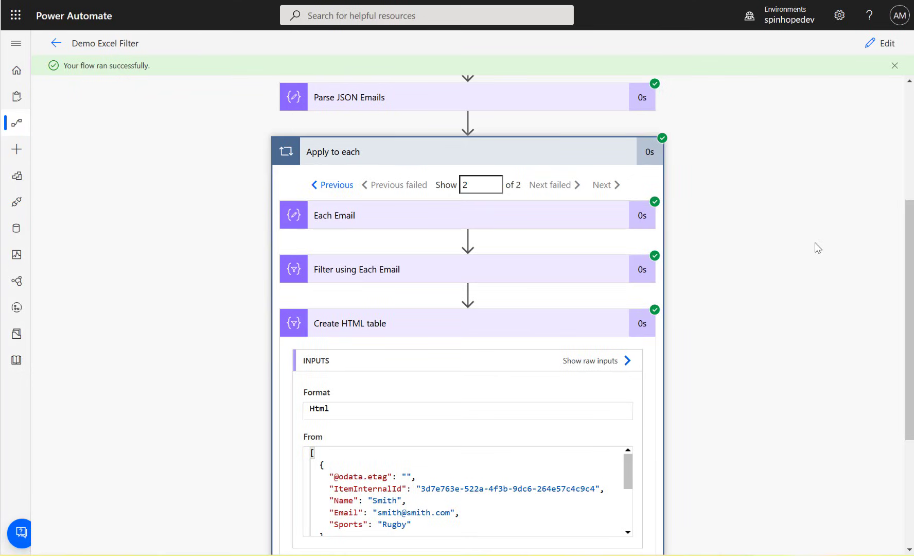
scroll(814, 243, down, 4)
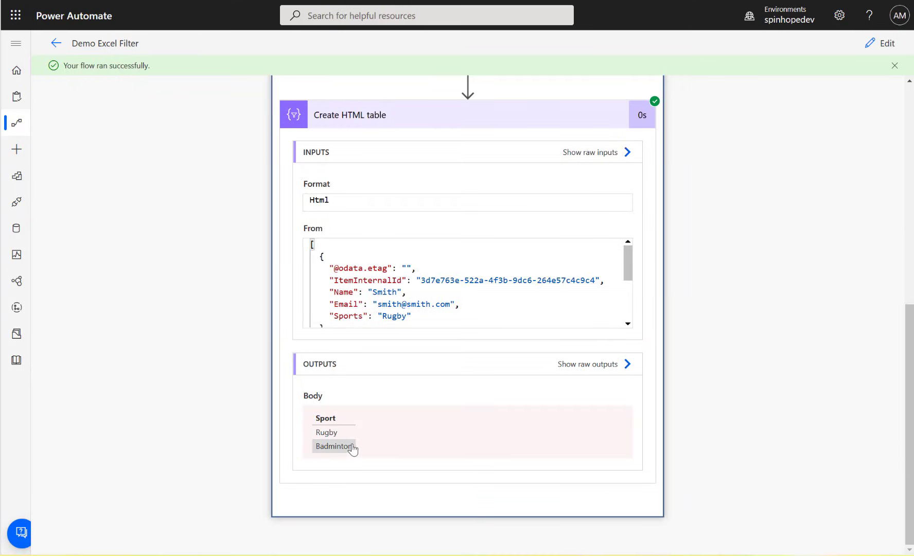
Step: Return to editing the flow and add an Office 365 Outlook Send an email (V2) action after Create HTML table inside Apply to each
click(881, 45)
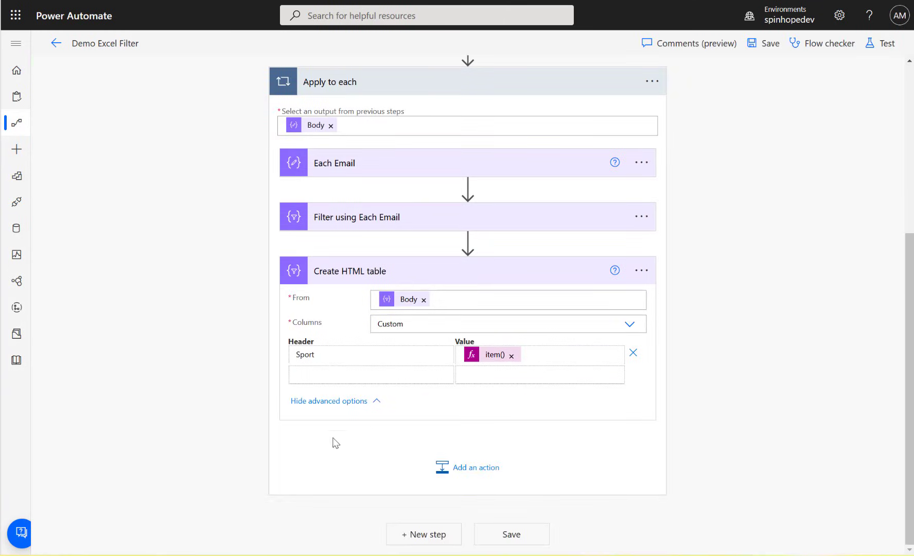
click(471, 481)
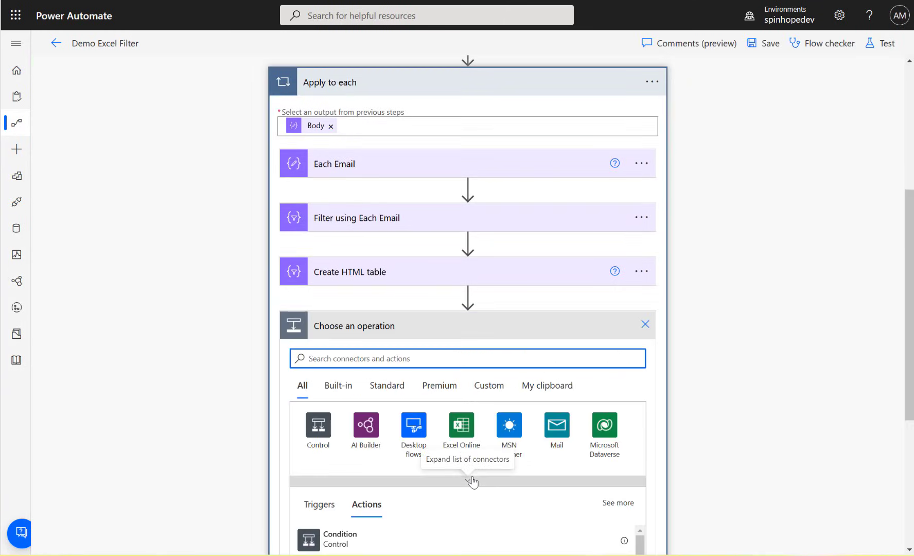
text(send email)
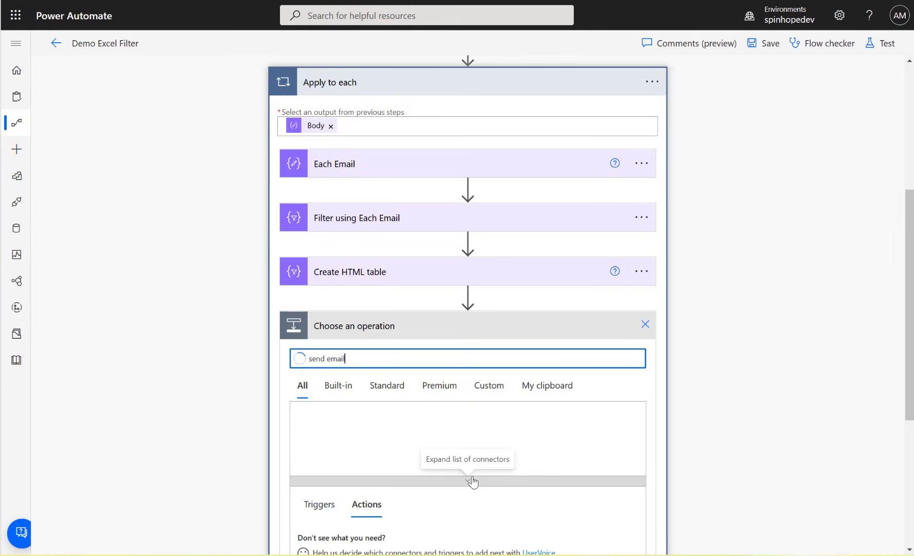
click(367, 427)
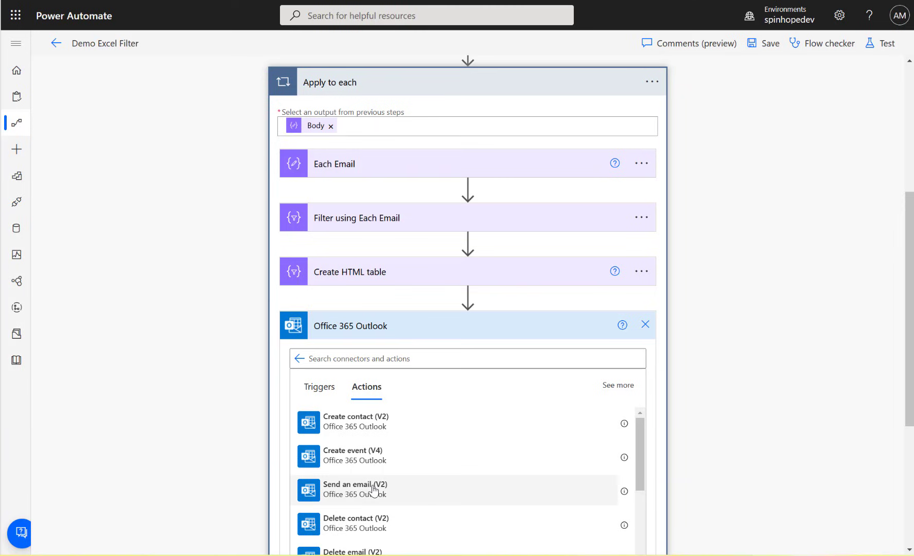
click(368, 486)
Step: Set the email's To recipient to the Outputs of the Each Email action as dynamic content
click(418, 357)
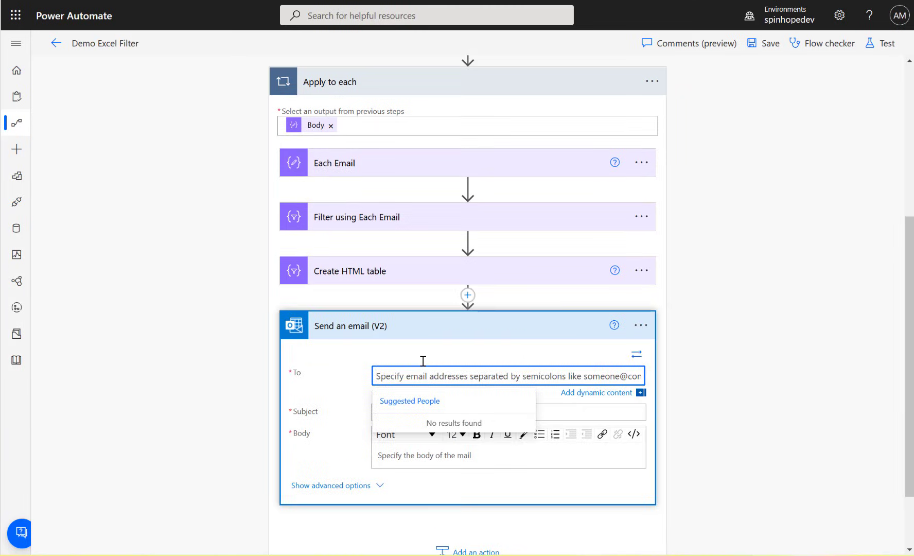
click(597, 393)
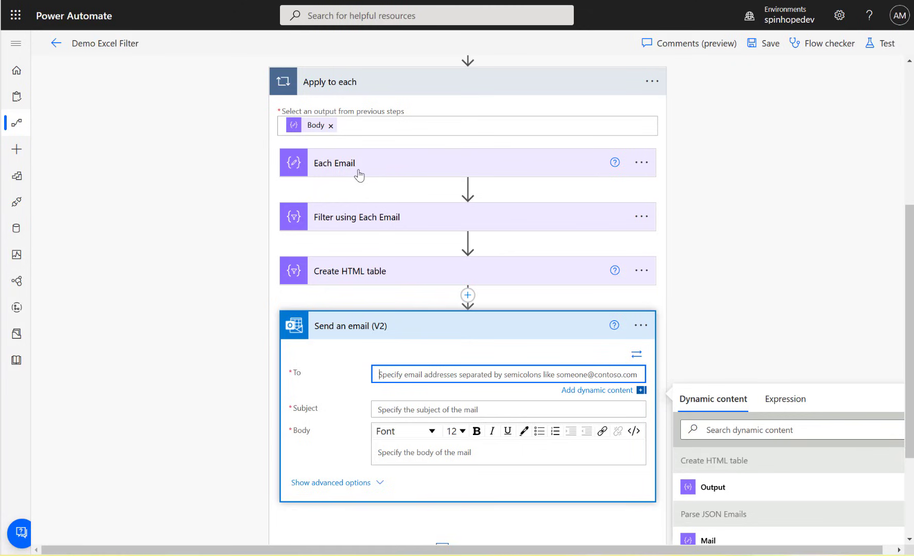
click(743, 427)
text(output)
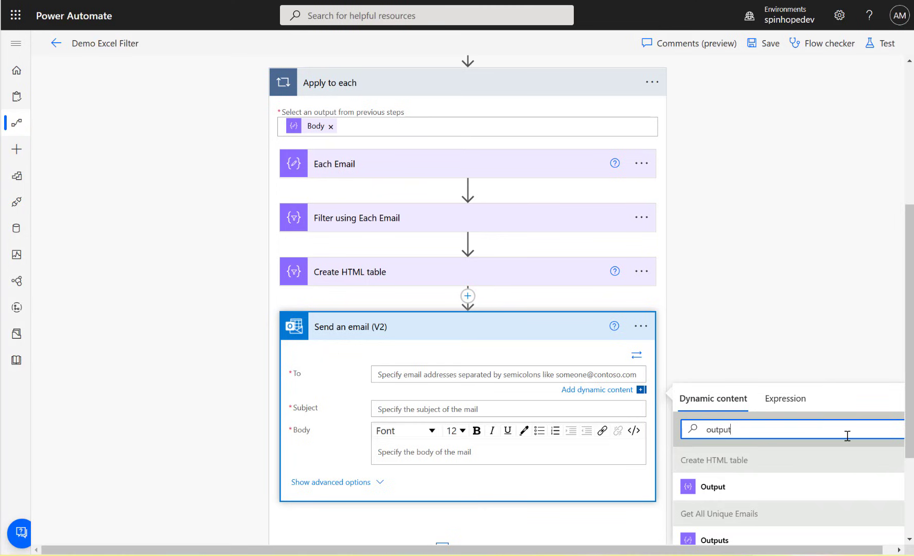
scroll(844, 438, down, 3)
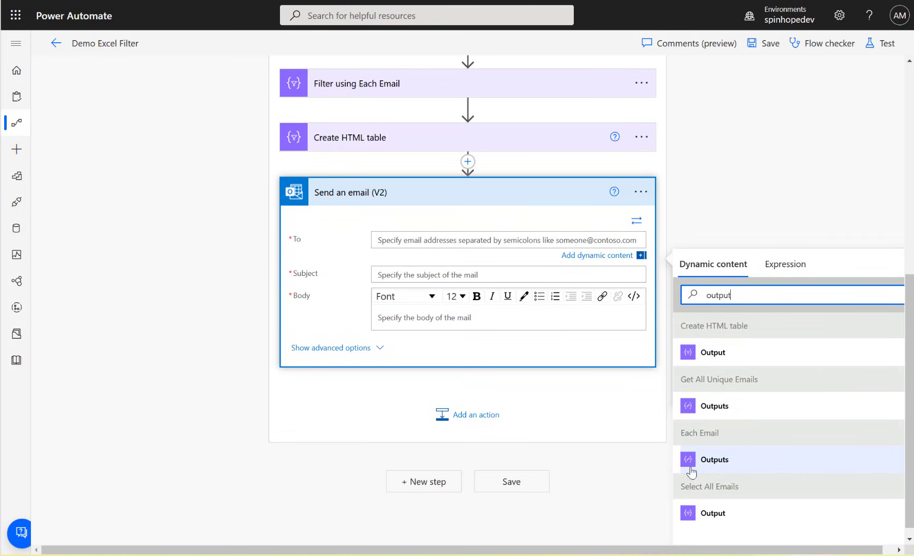
click(707, 471)
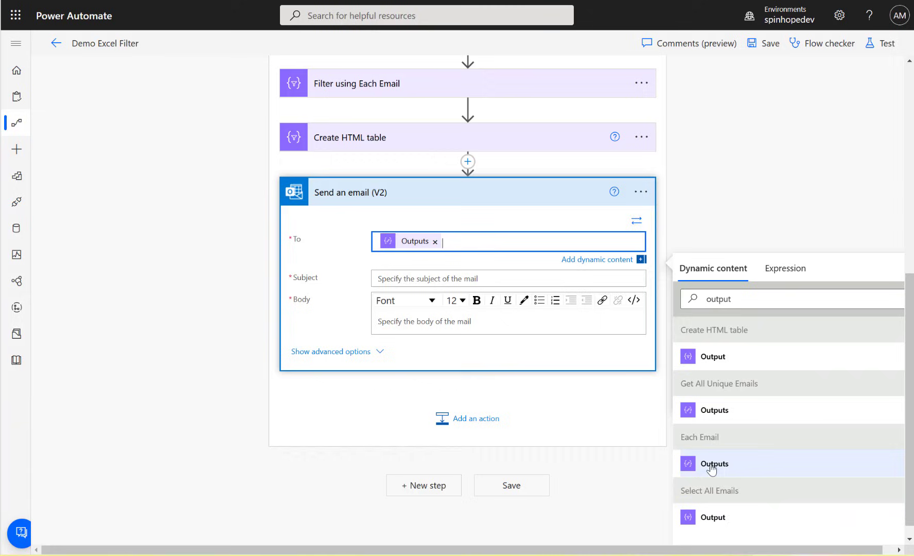
Step: Enter the email subject Demo Filter Excel and insert the Create HTML table Output as the body
click(411, 279)
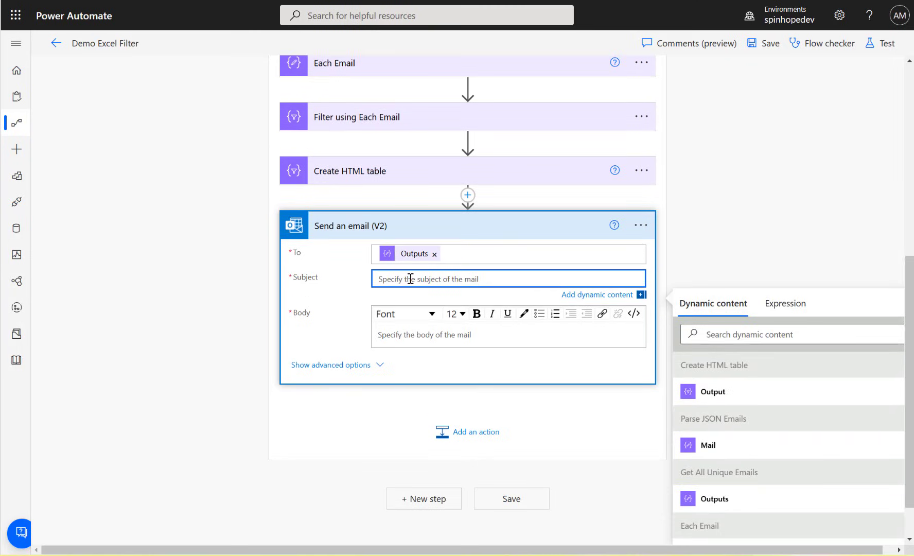
text(Demo Filter Excel)
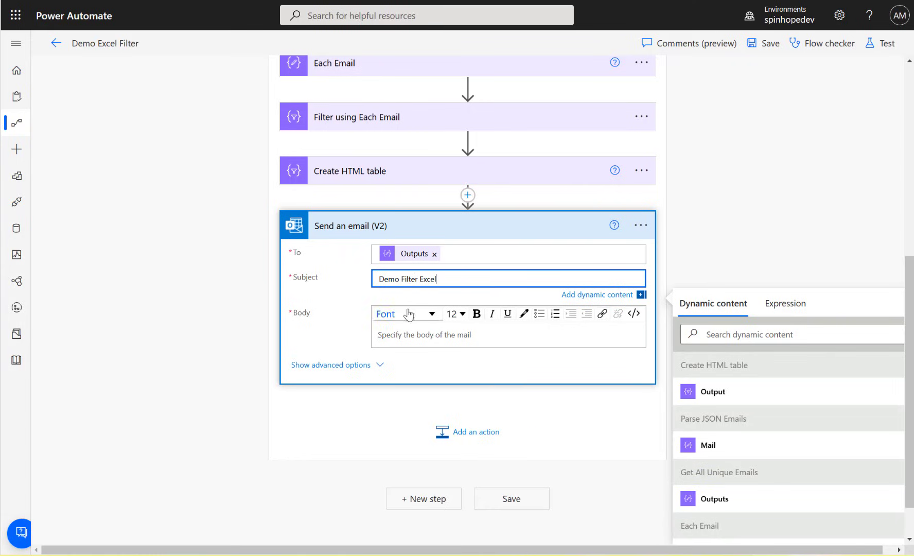
click(427, 332)
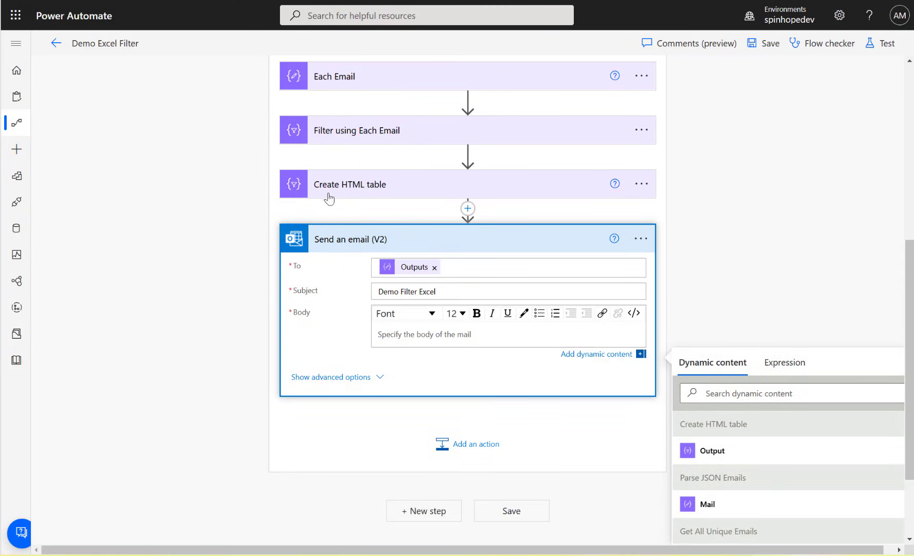
click(713, 452)
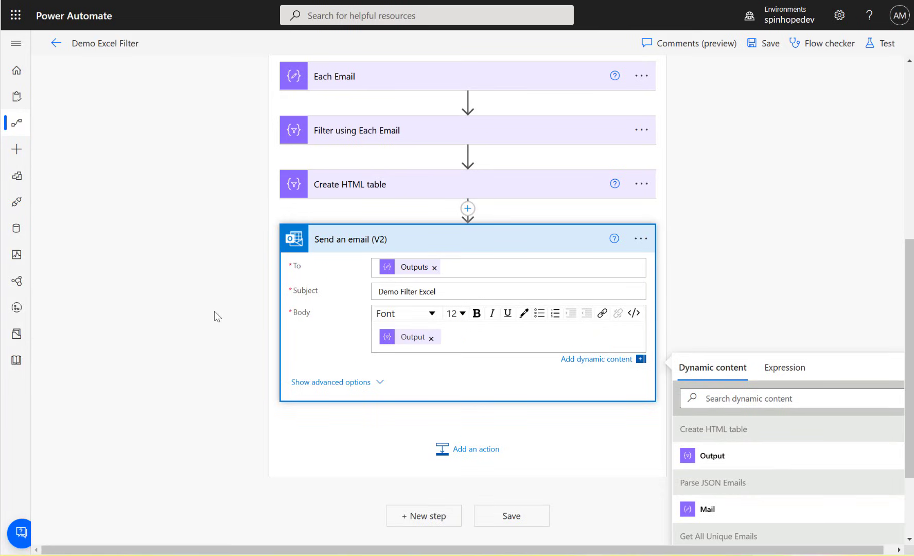